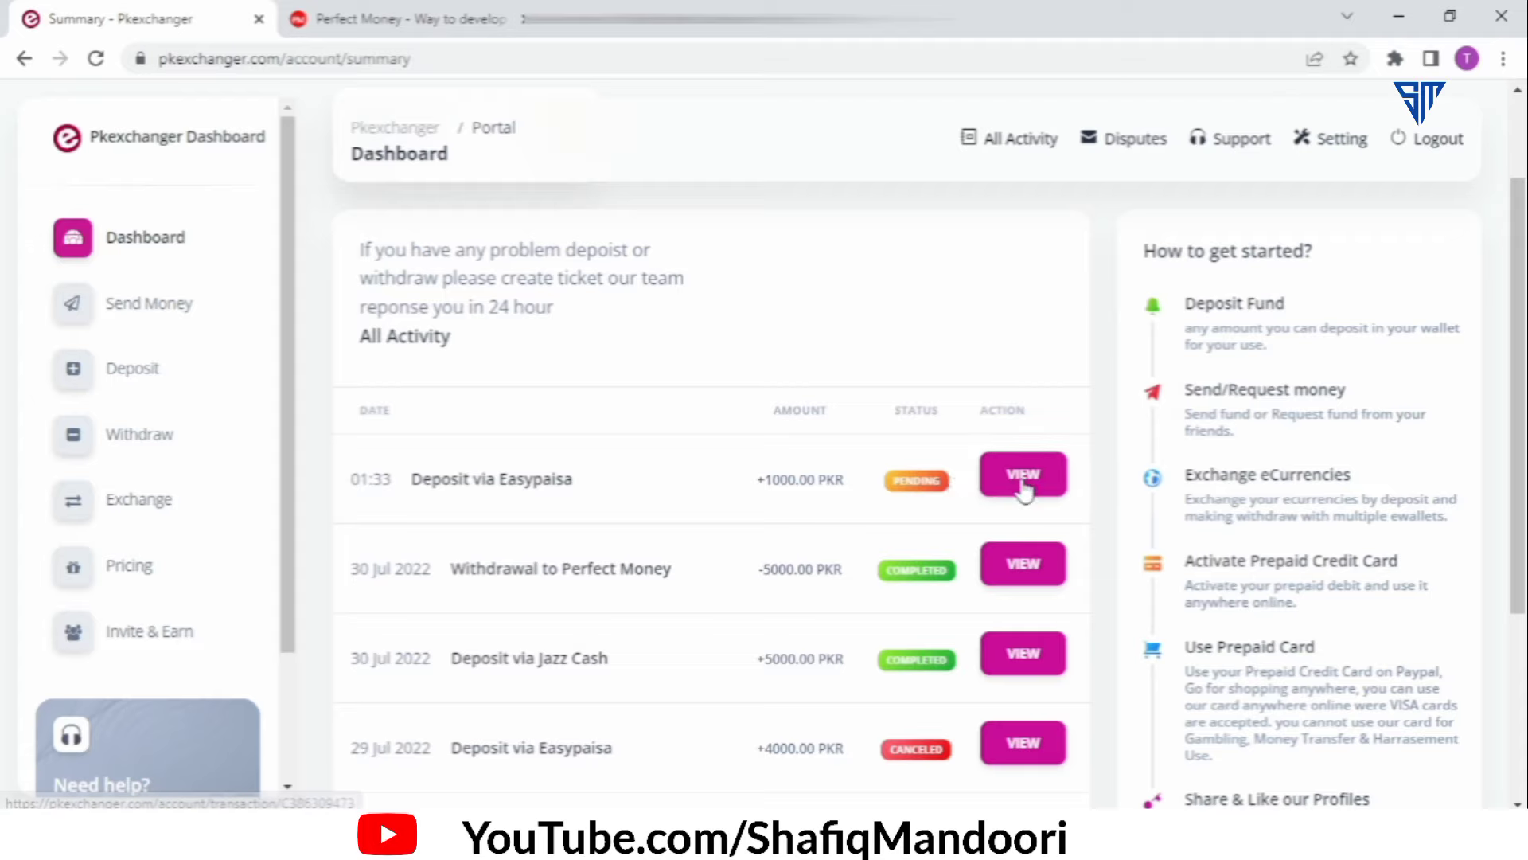
Step: Check the transaction details of the pending Easypaisa deposit and review the dashboard's list of past deposits and withdrawals
click(1021, 481)
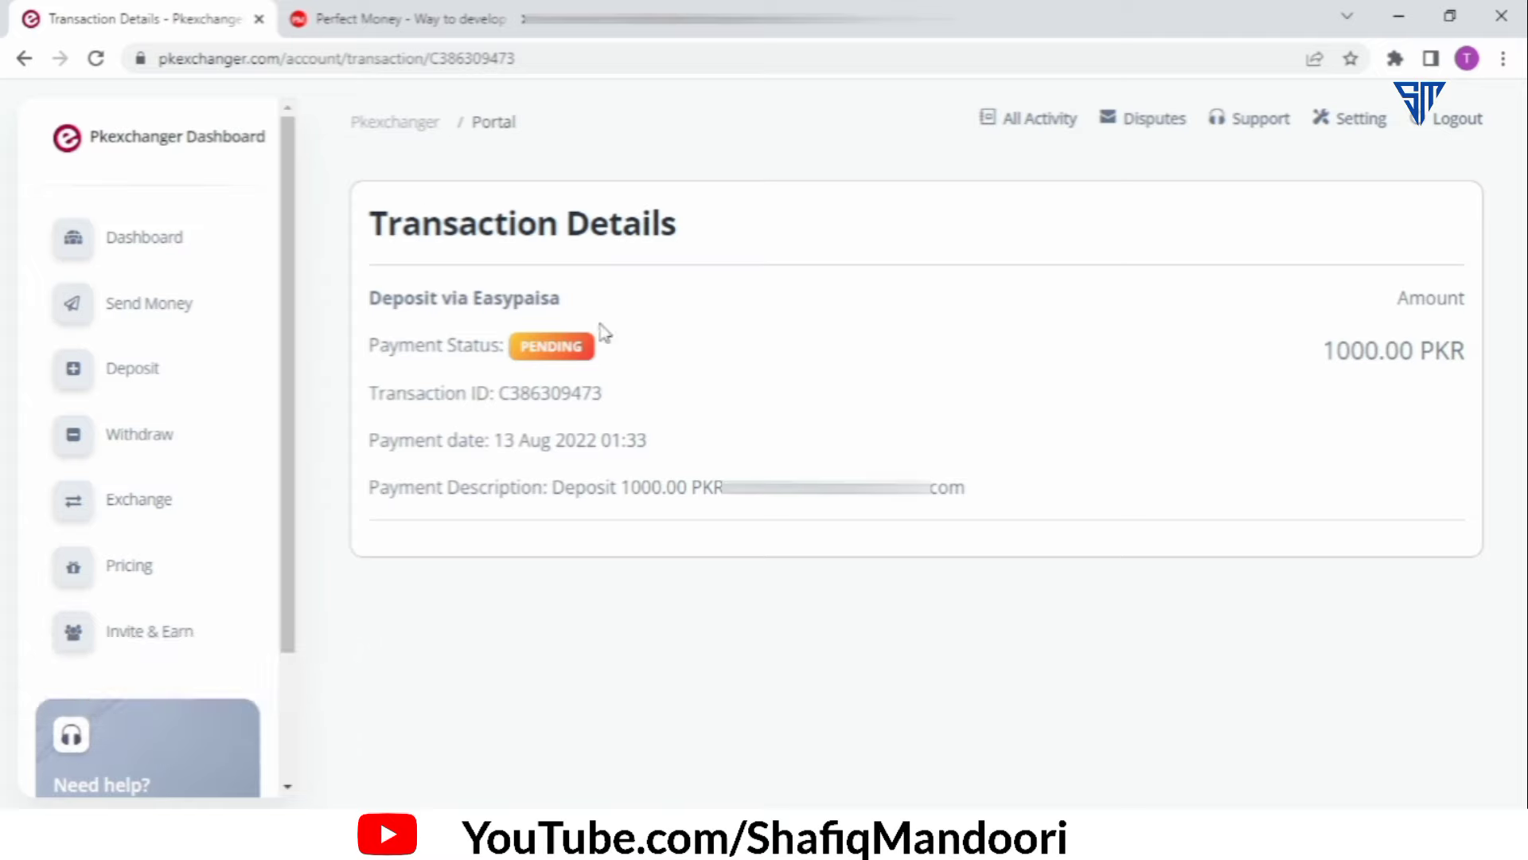
click(127, 243)
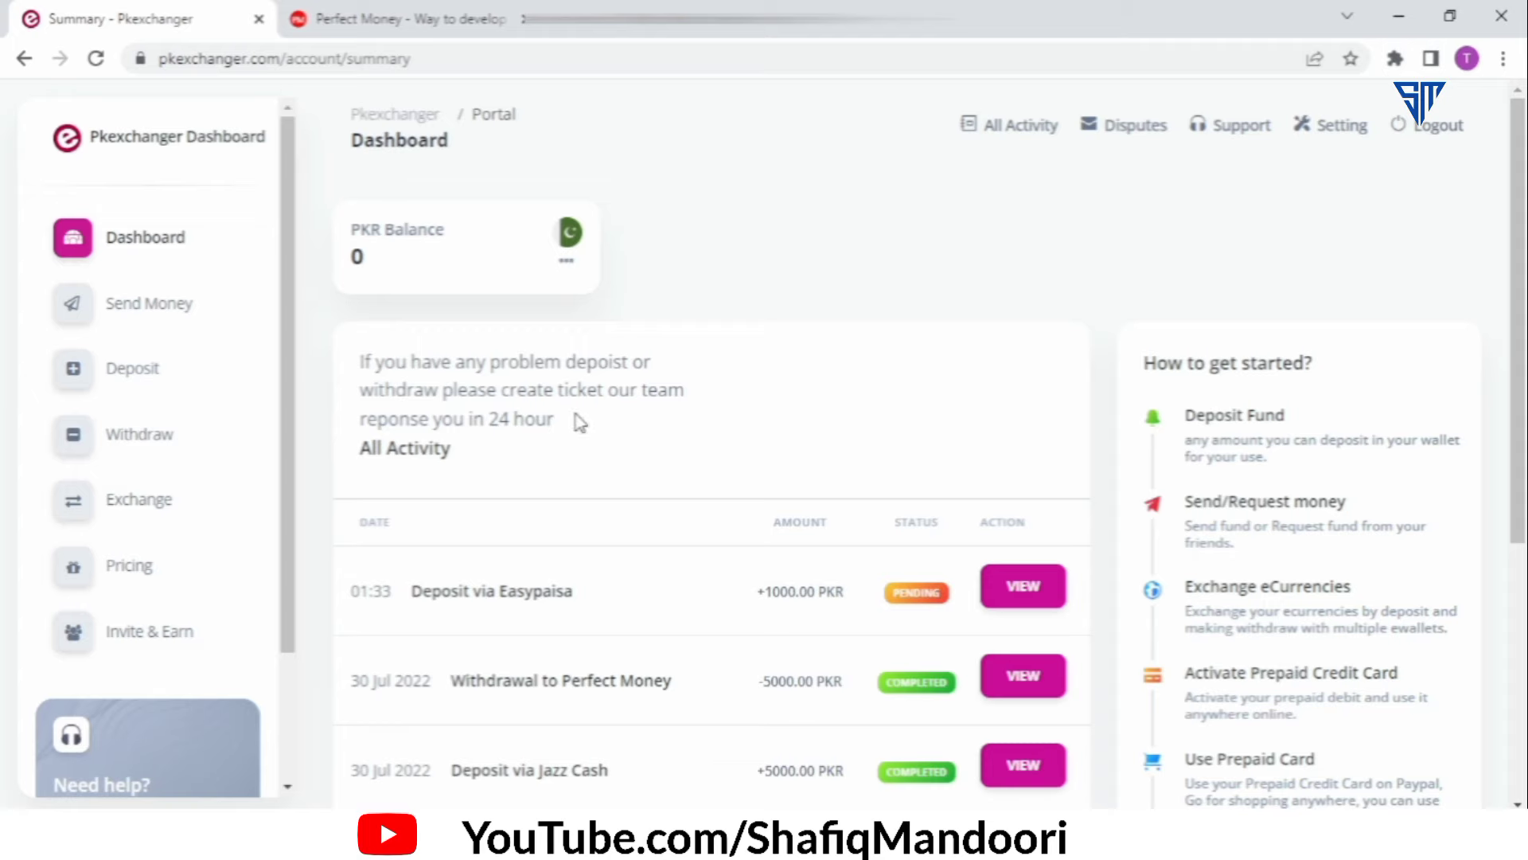
scroll(581, 430, down, 1)
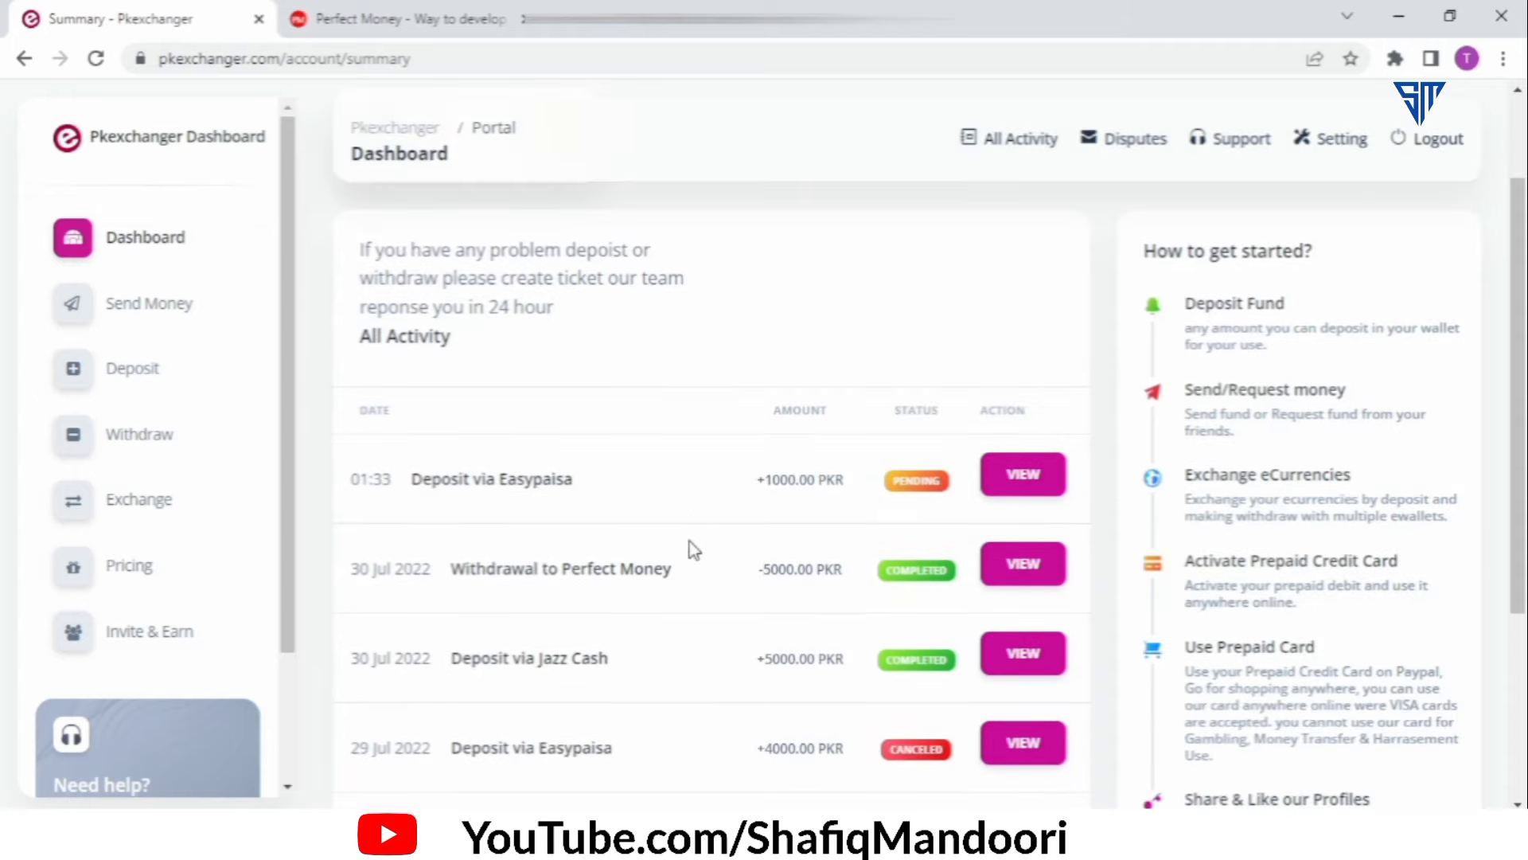
scroll(694, 521, down, 3)
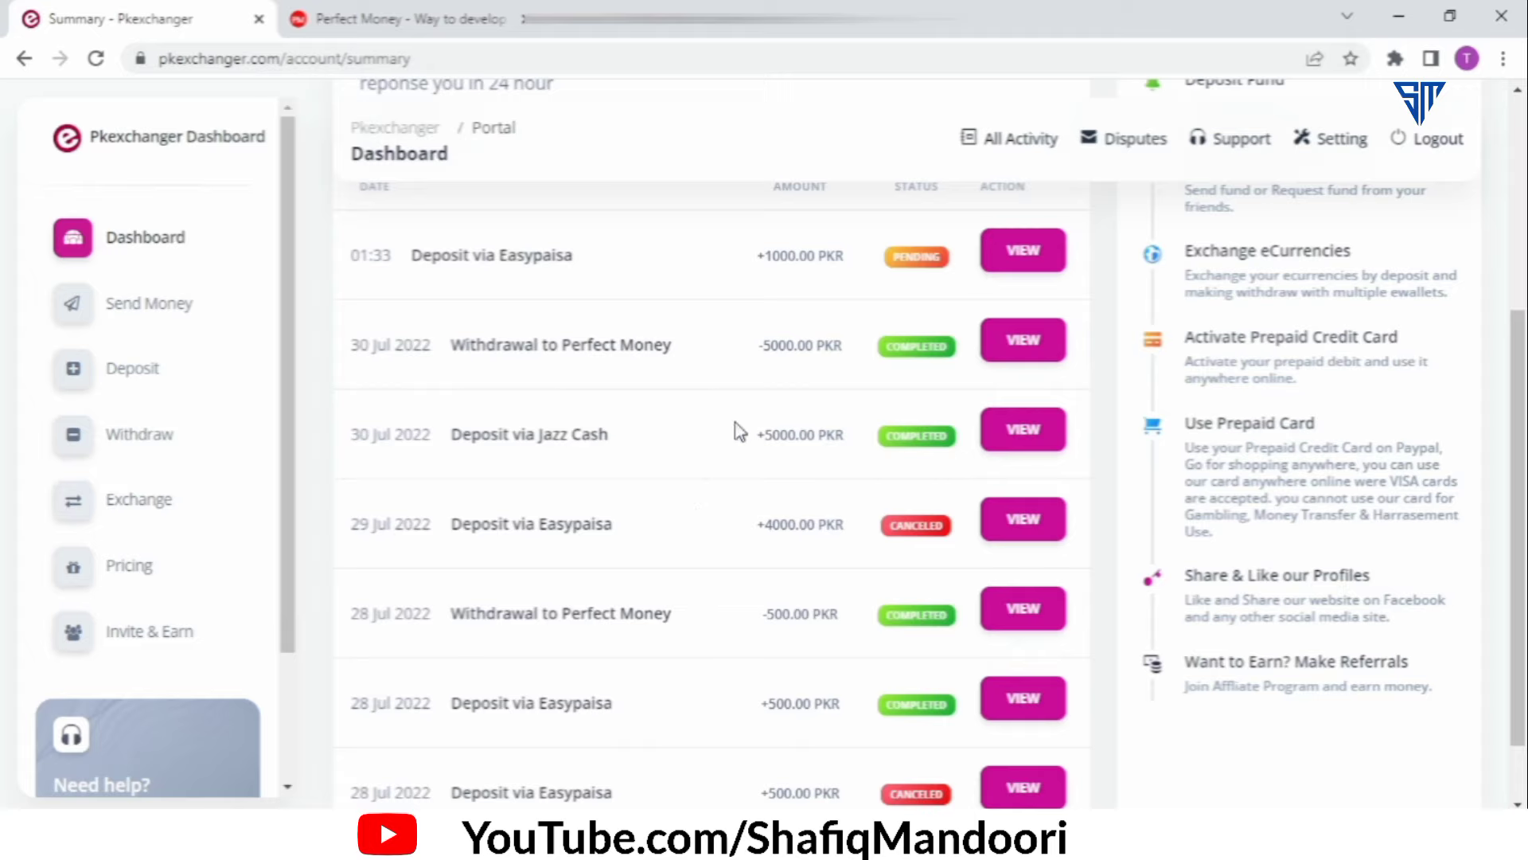
scroll(785, 437, down, 1)
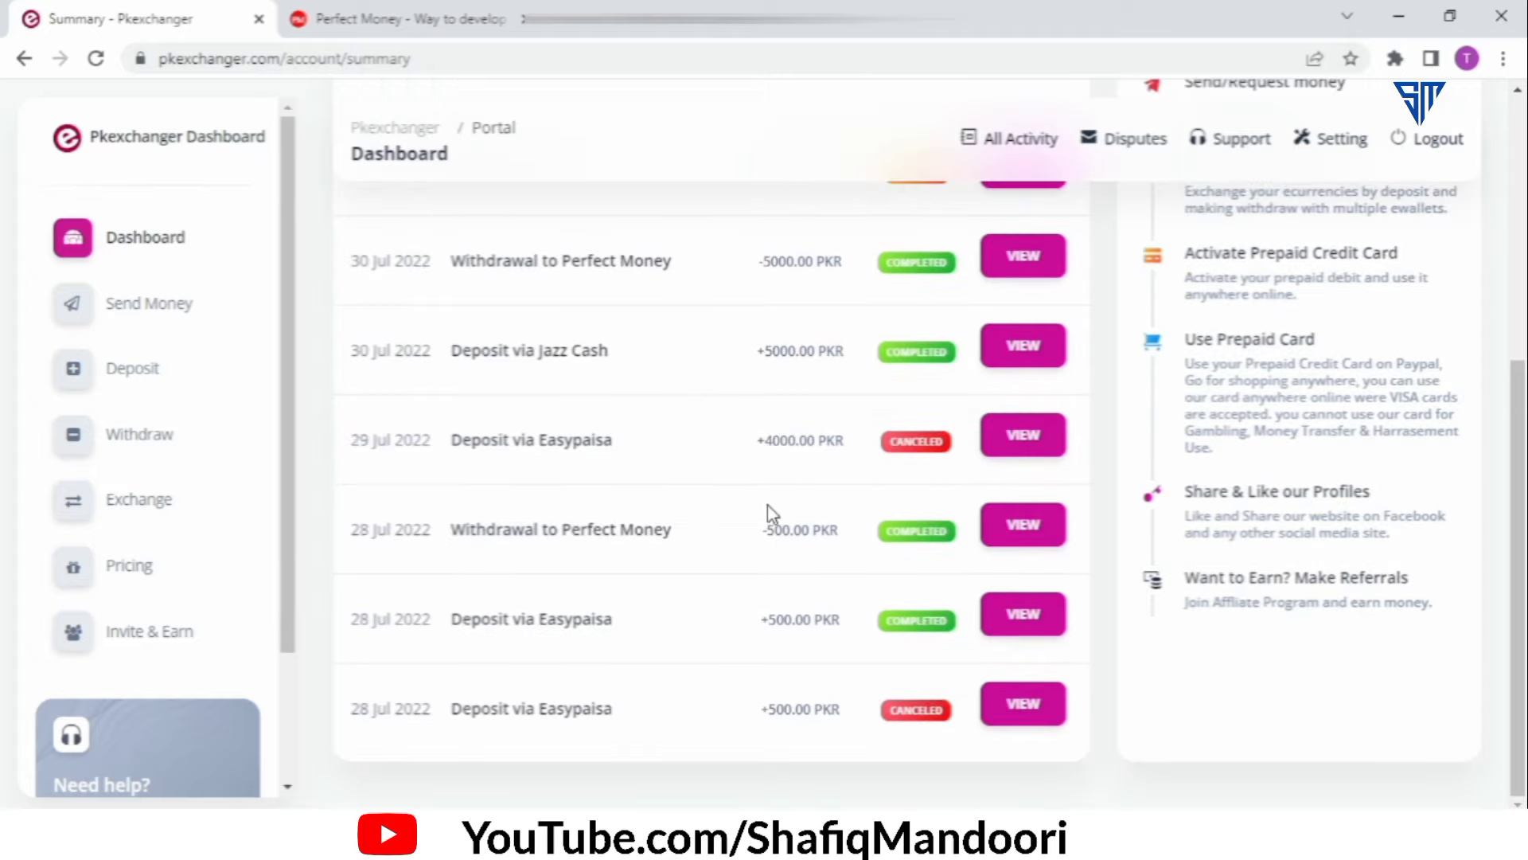
scroll(727, 532, up, 4)
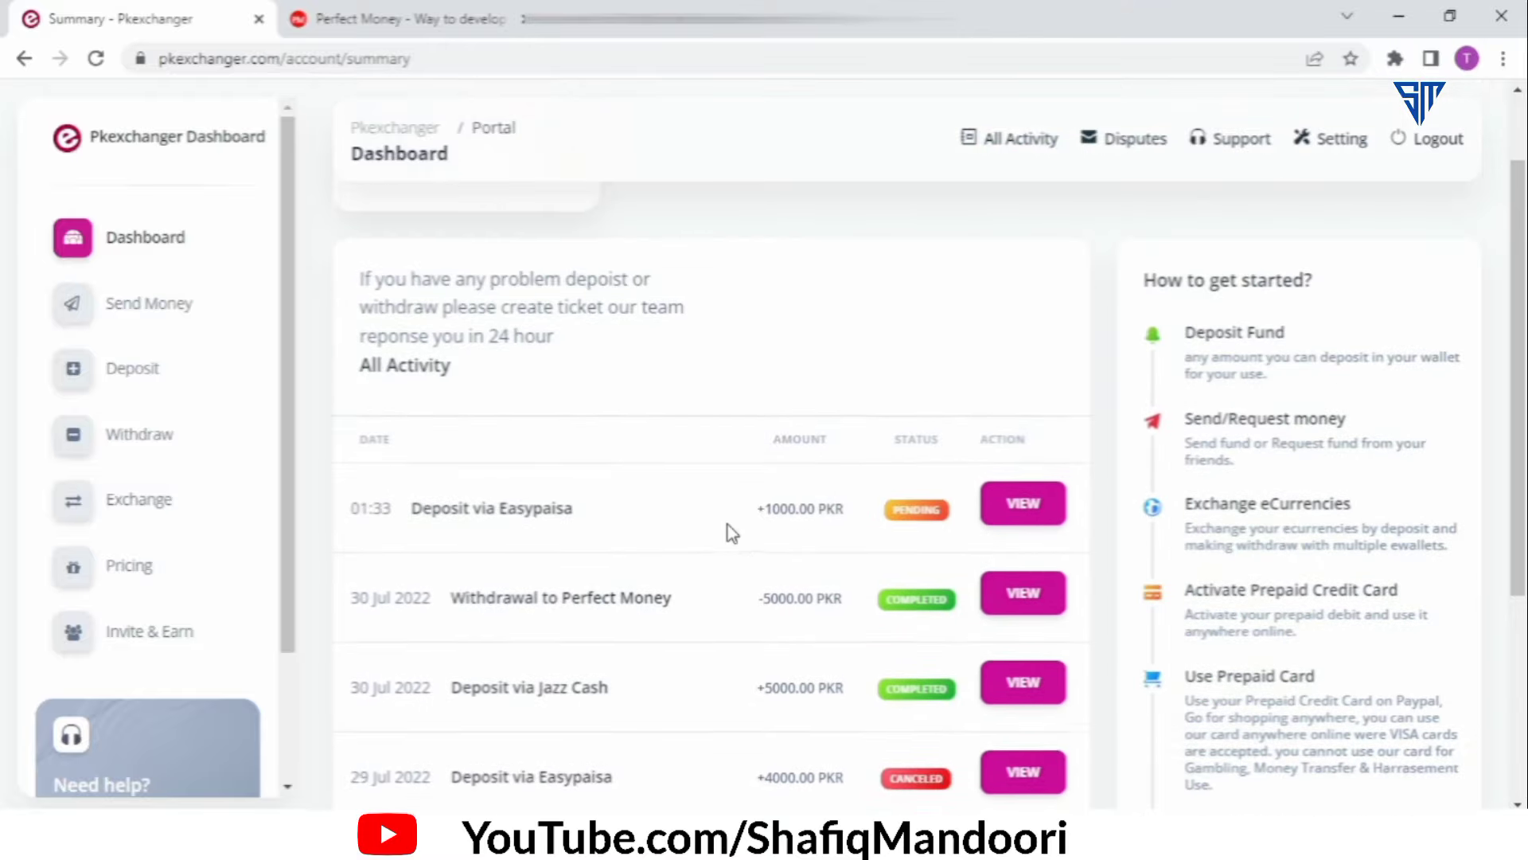
scroll(726, 531, up, 1)
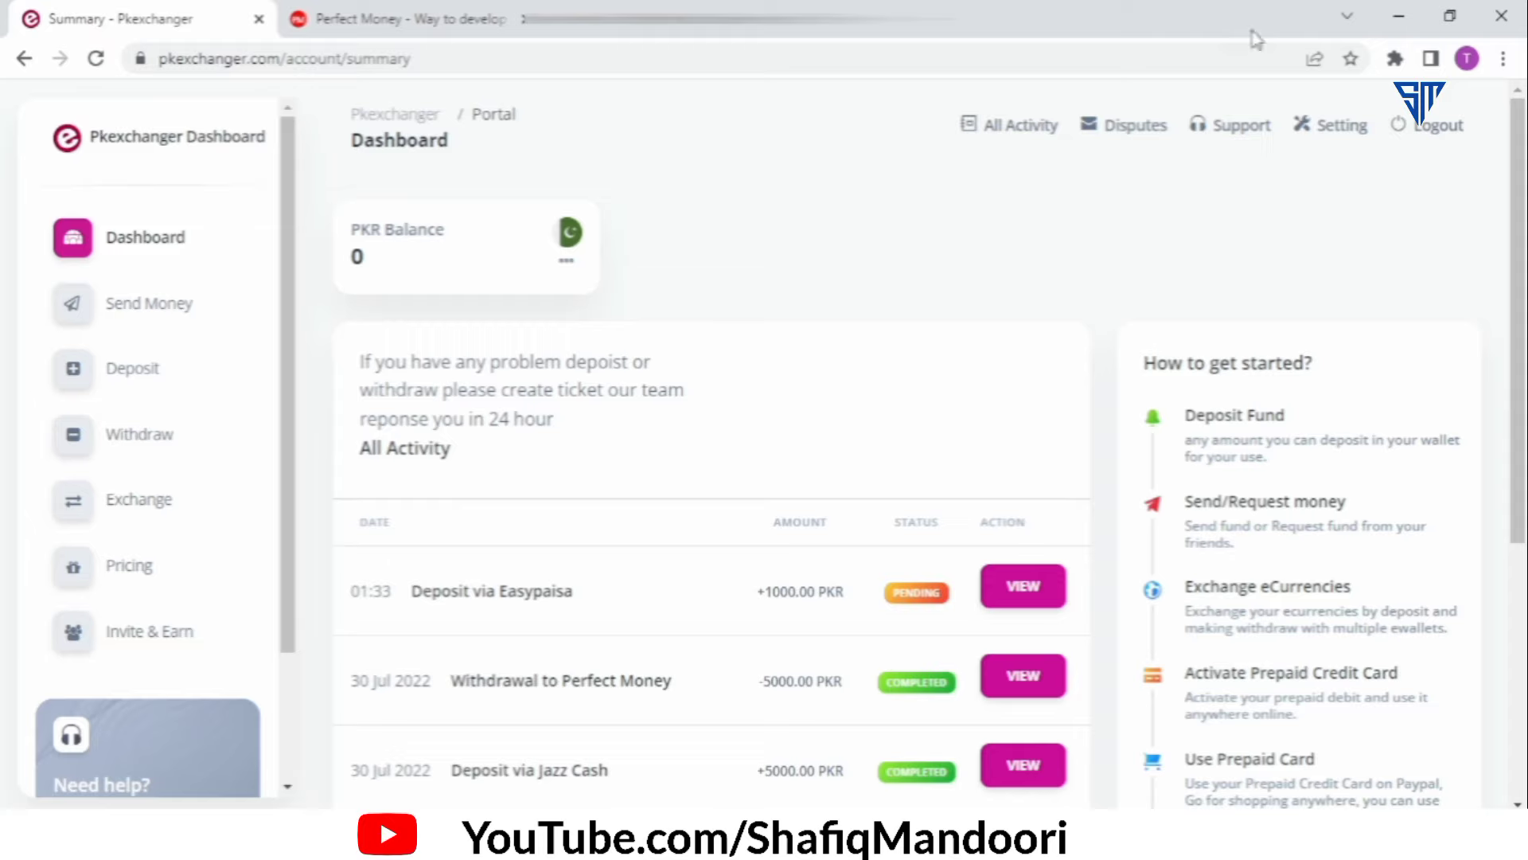
Step: Reload the dashboard and check the PKR balance and the status of the latest Easypaisa deposit
click(148, 239)
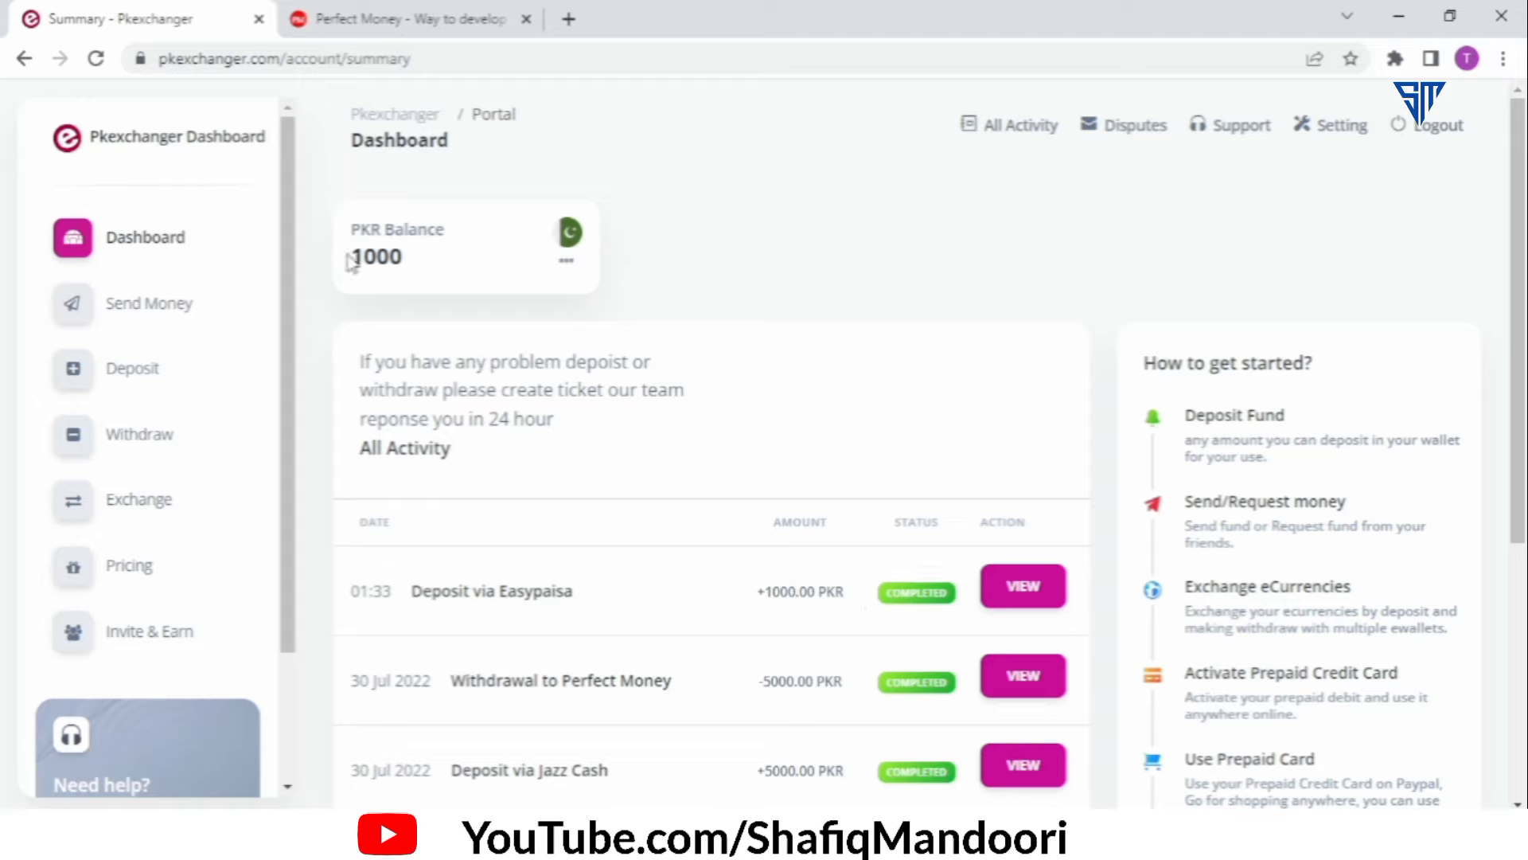
drag(354, 255, 415, 262)
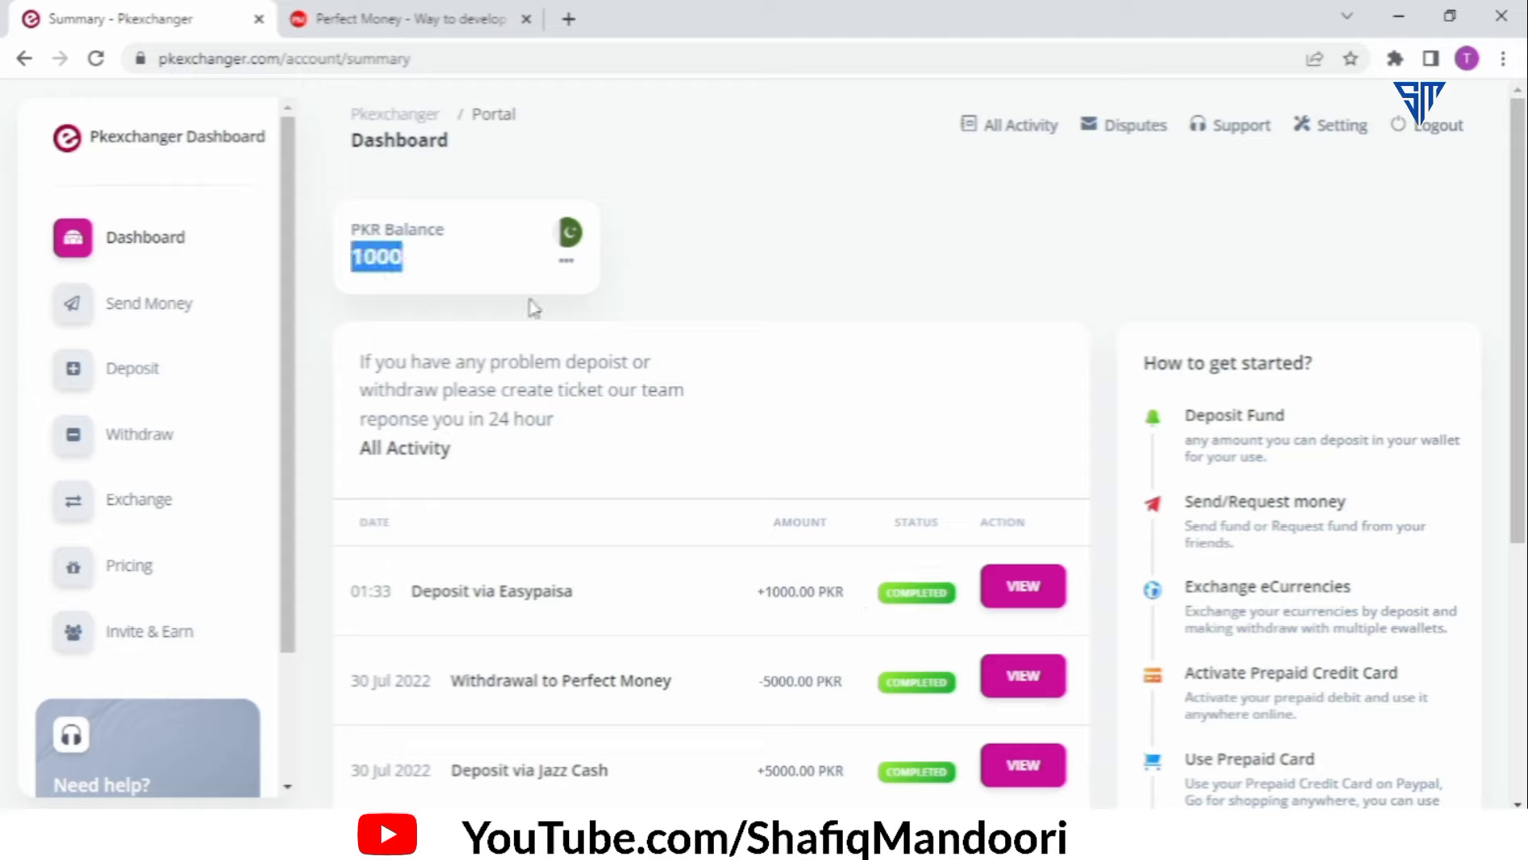
click(721, 277)
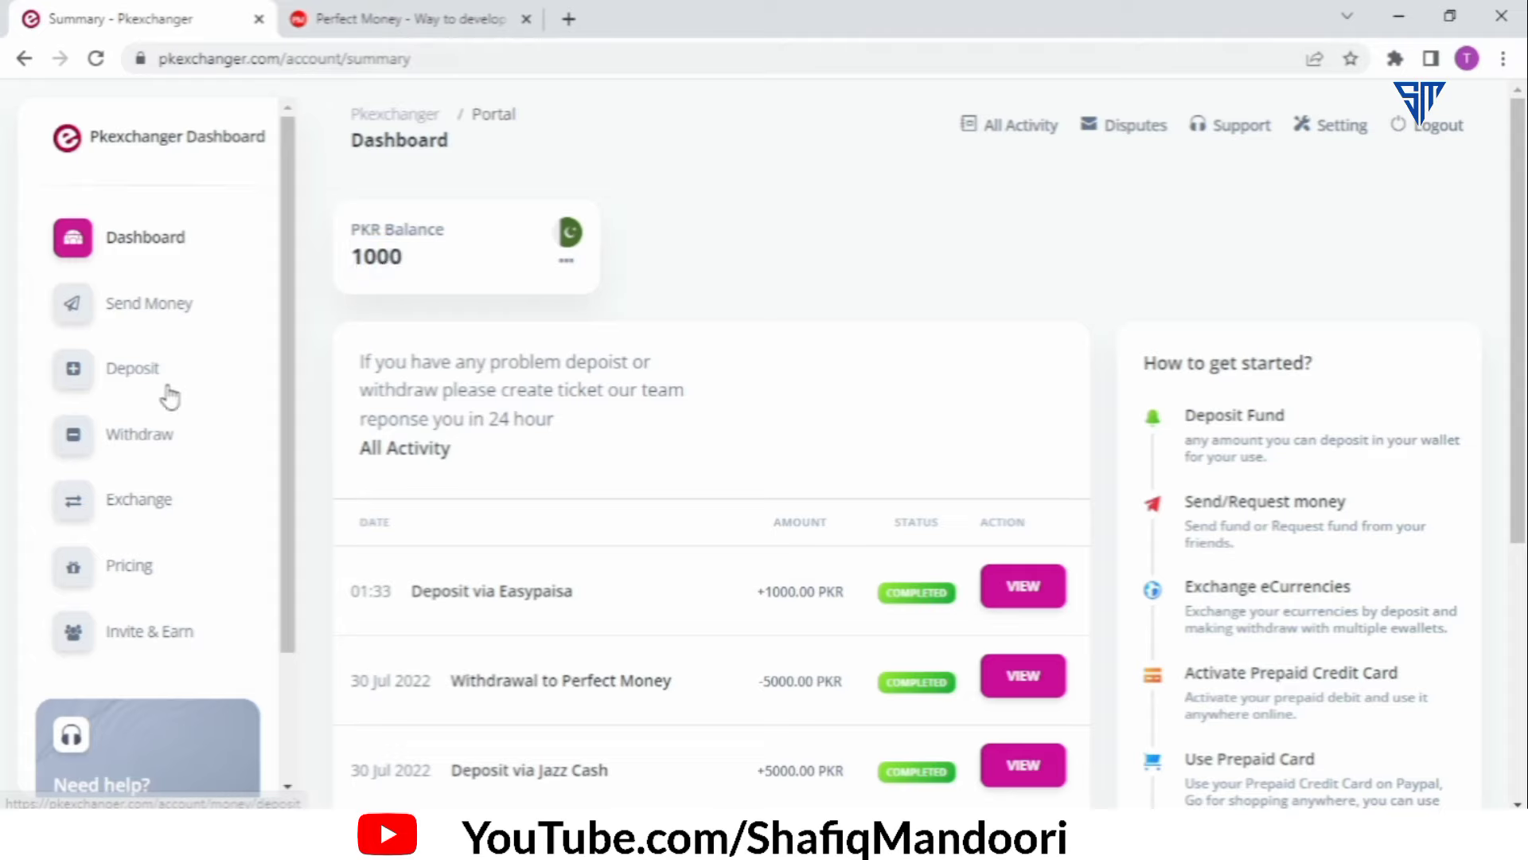
Step: Start a withdrawal to Perfect Money from the PKR wallet with an amount of 1000
click(165, 446)
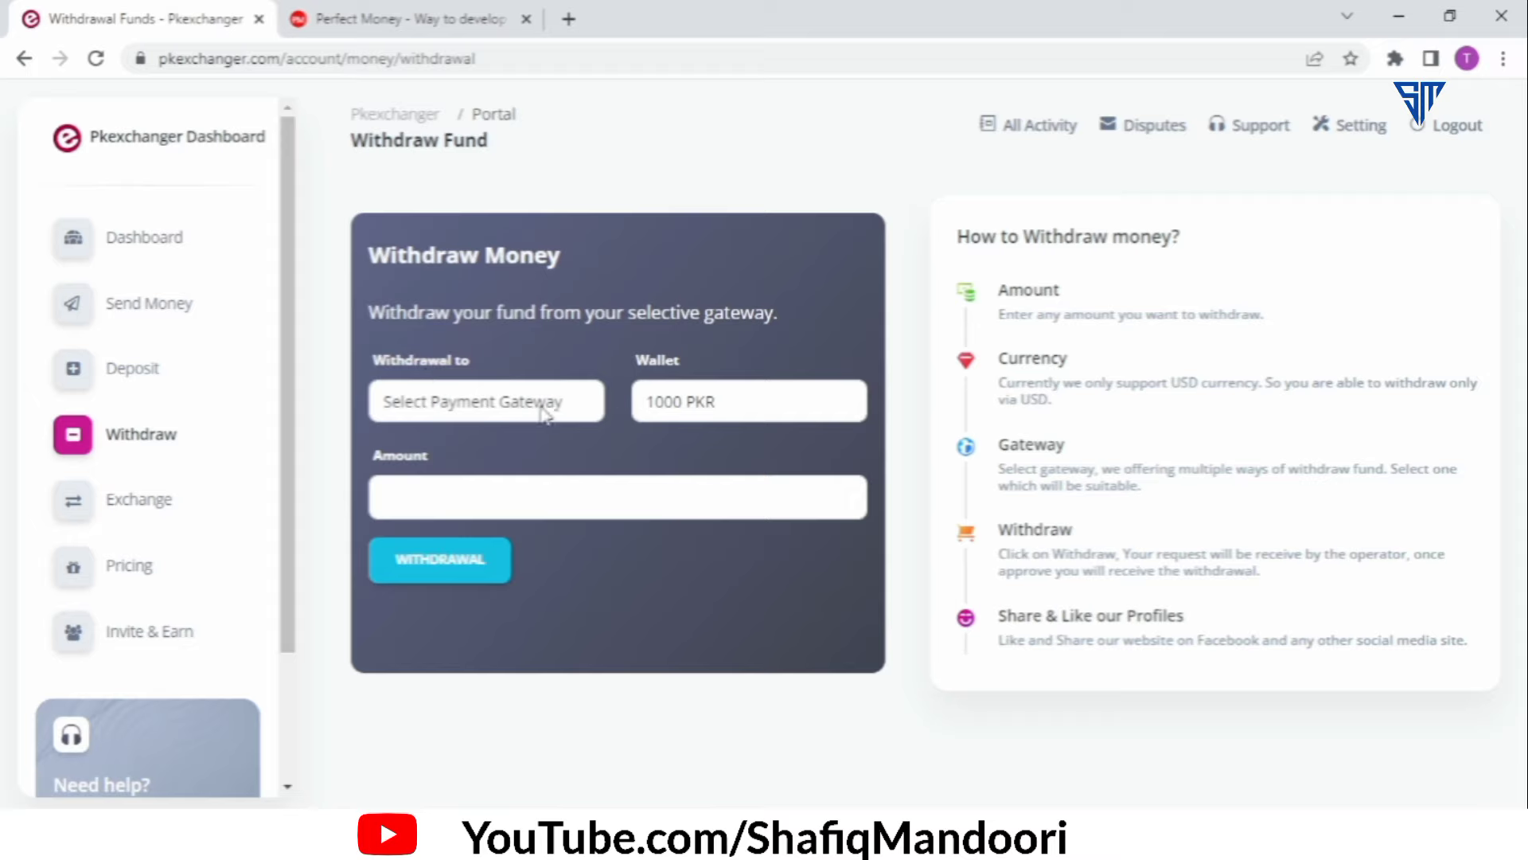
click(502, 404)
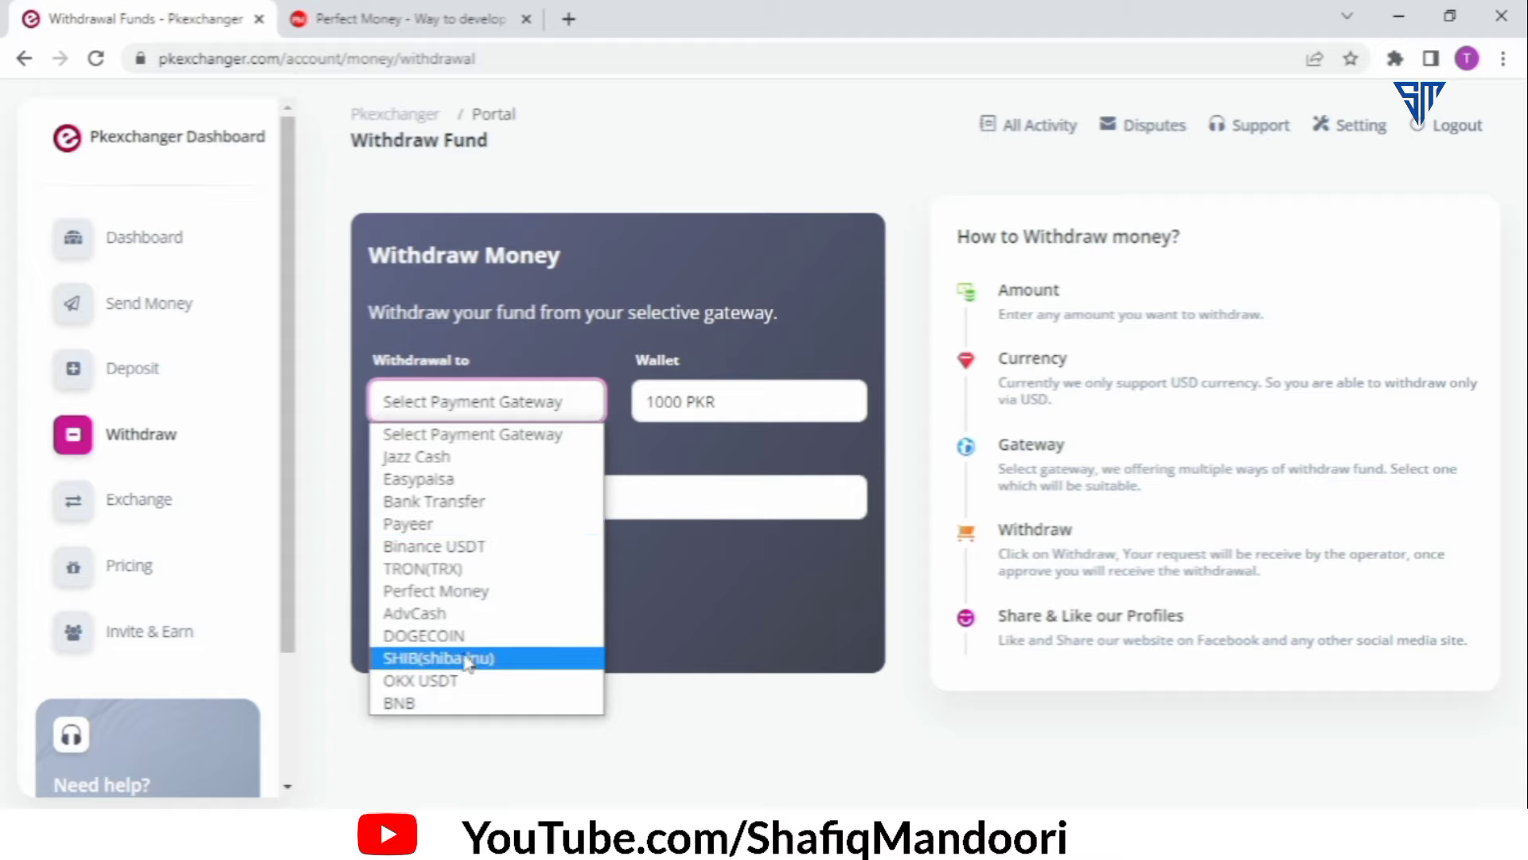
click(467, 590)
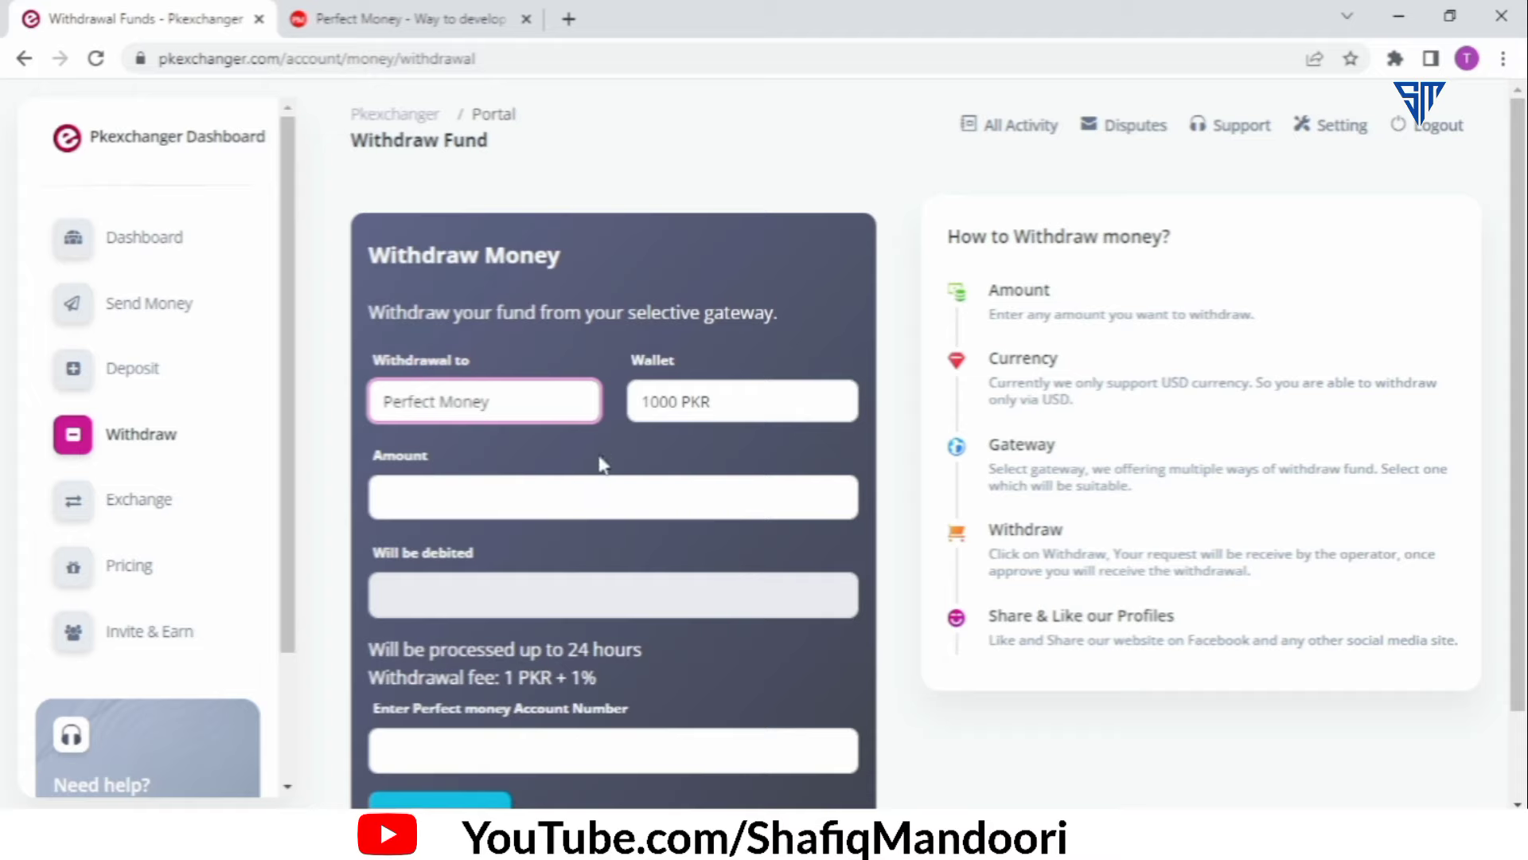
click(499, 492)
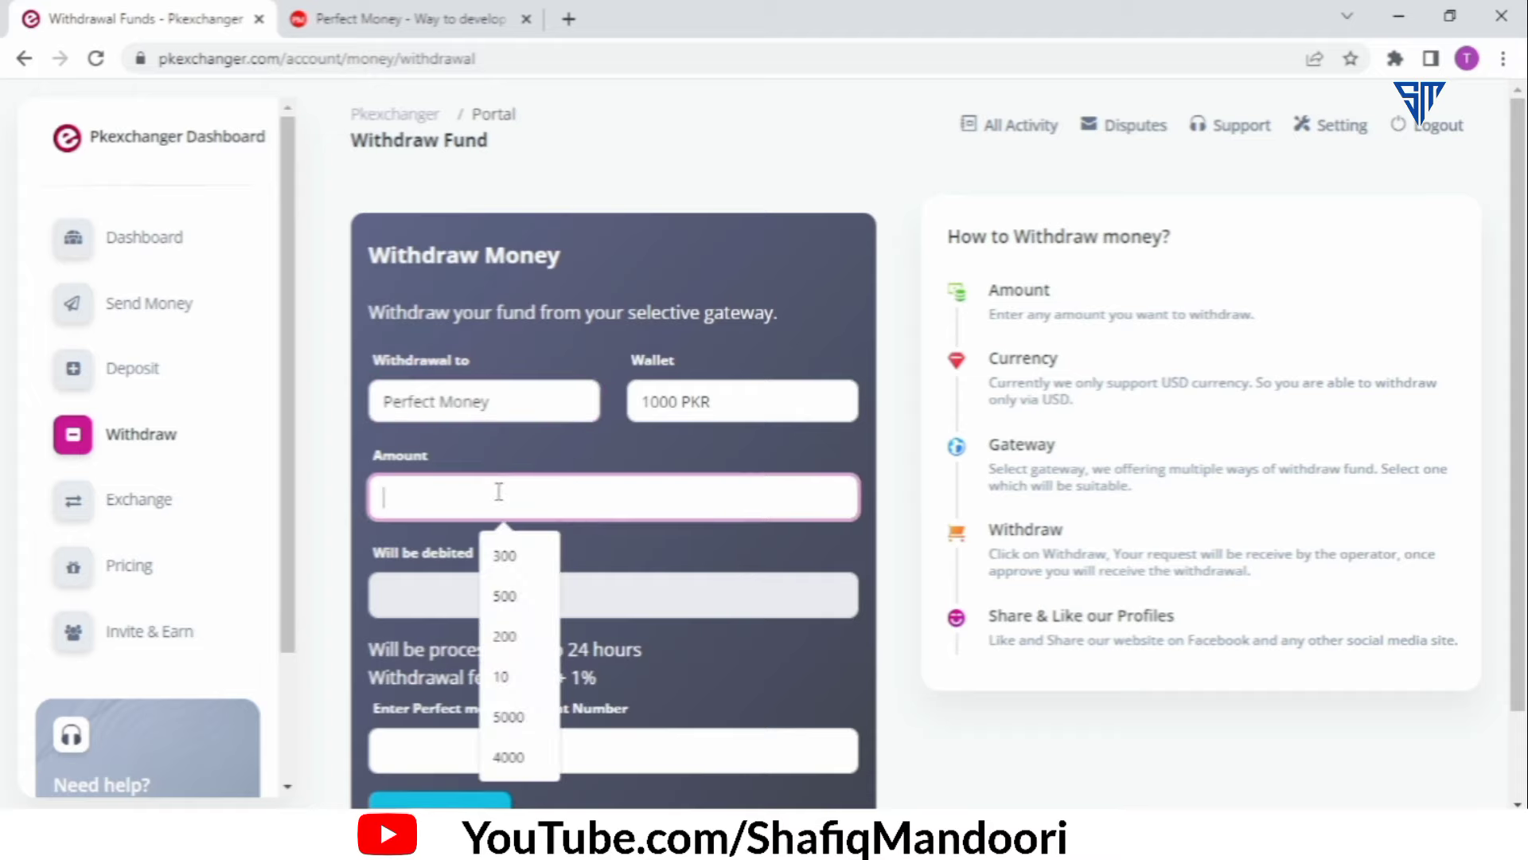
text(1000)
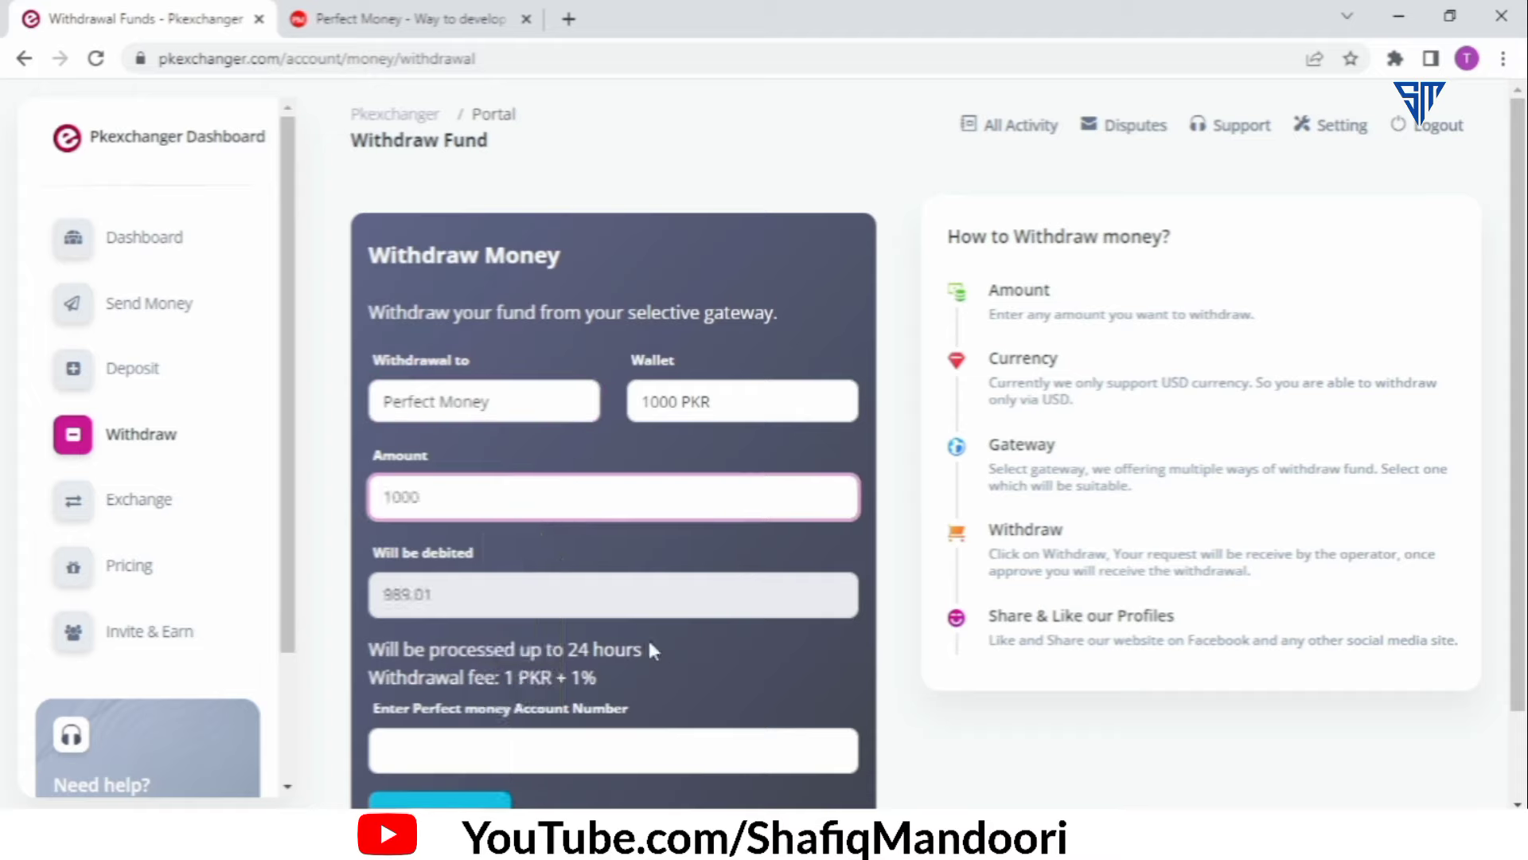
click(625, 637)
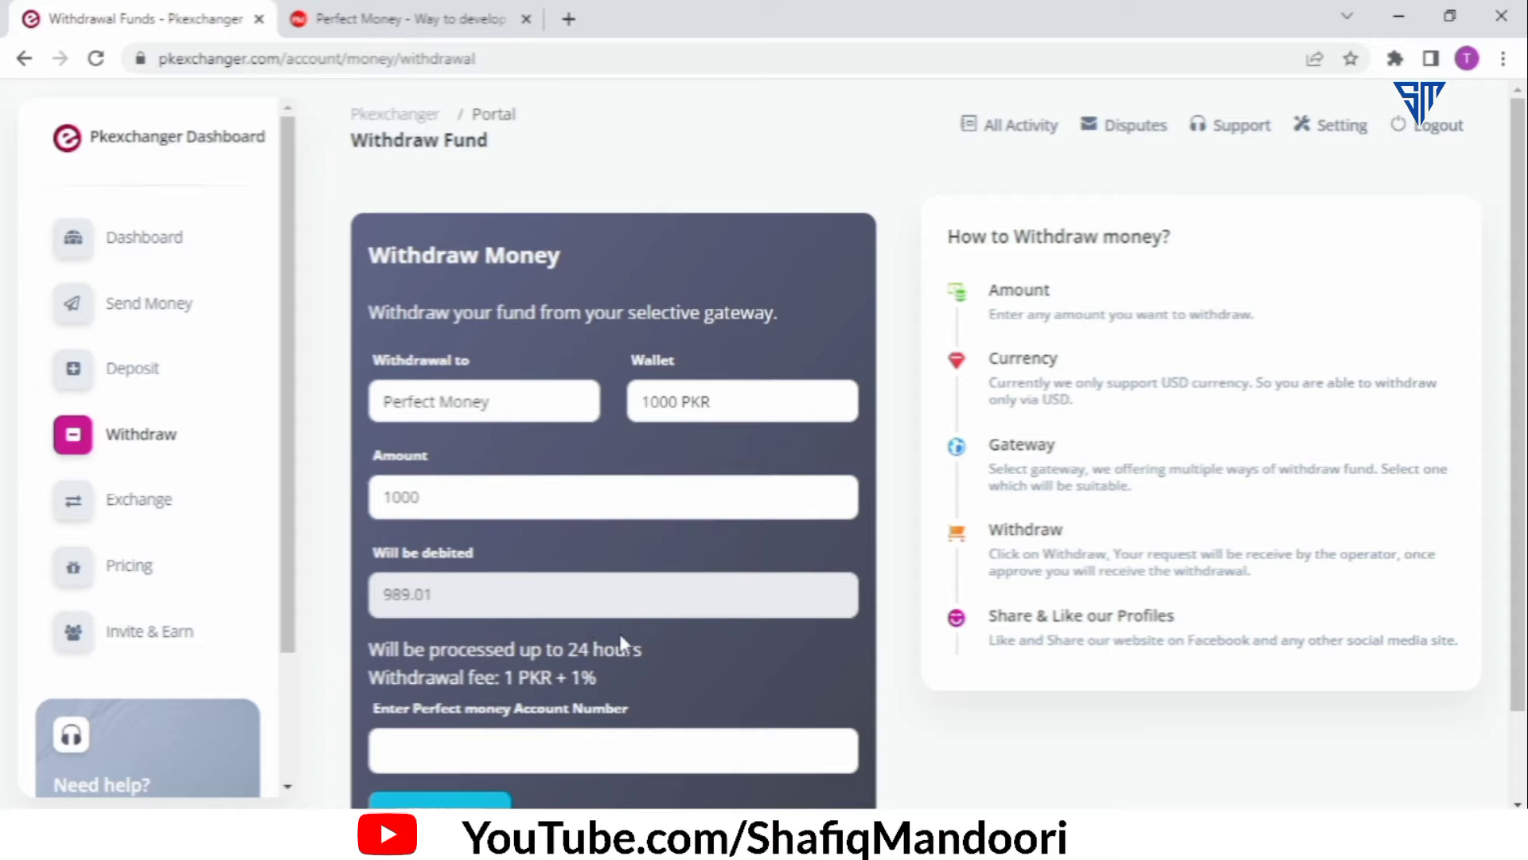
Step: Go to the withdrawal form's Perfect Money account number field, switch to the Perfect Money site and try to open the USD account
scroll(482, 646, down, 1)
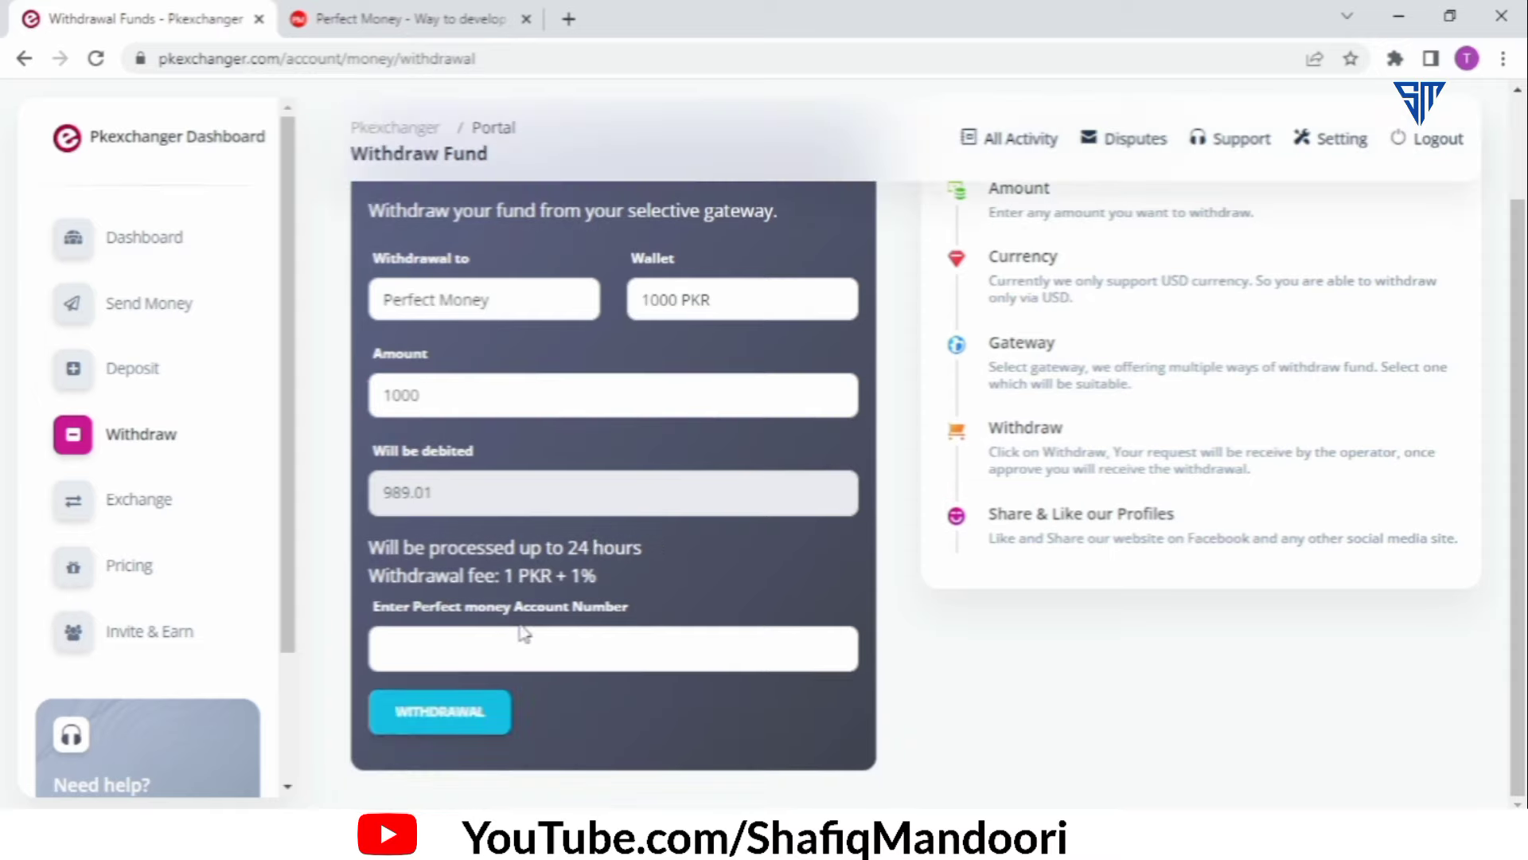
click(509, 637)
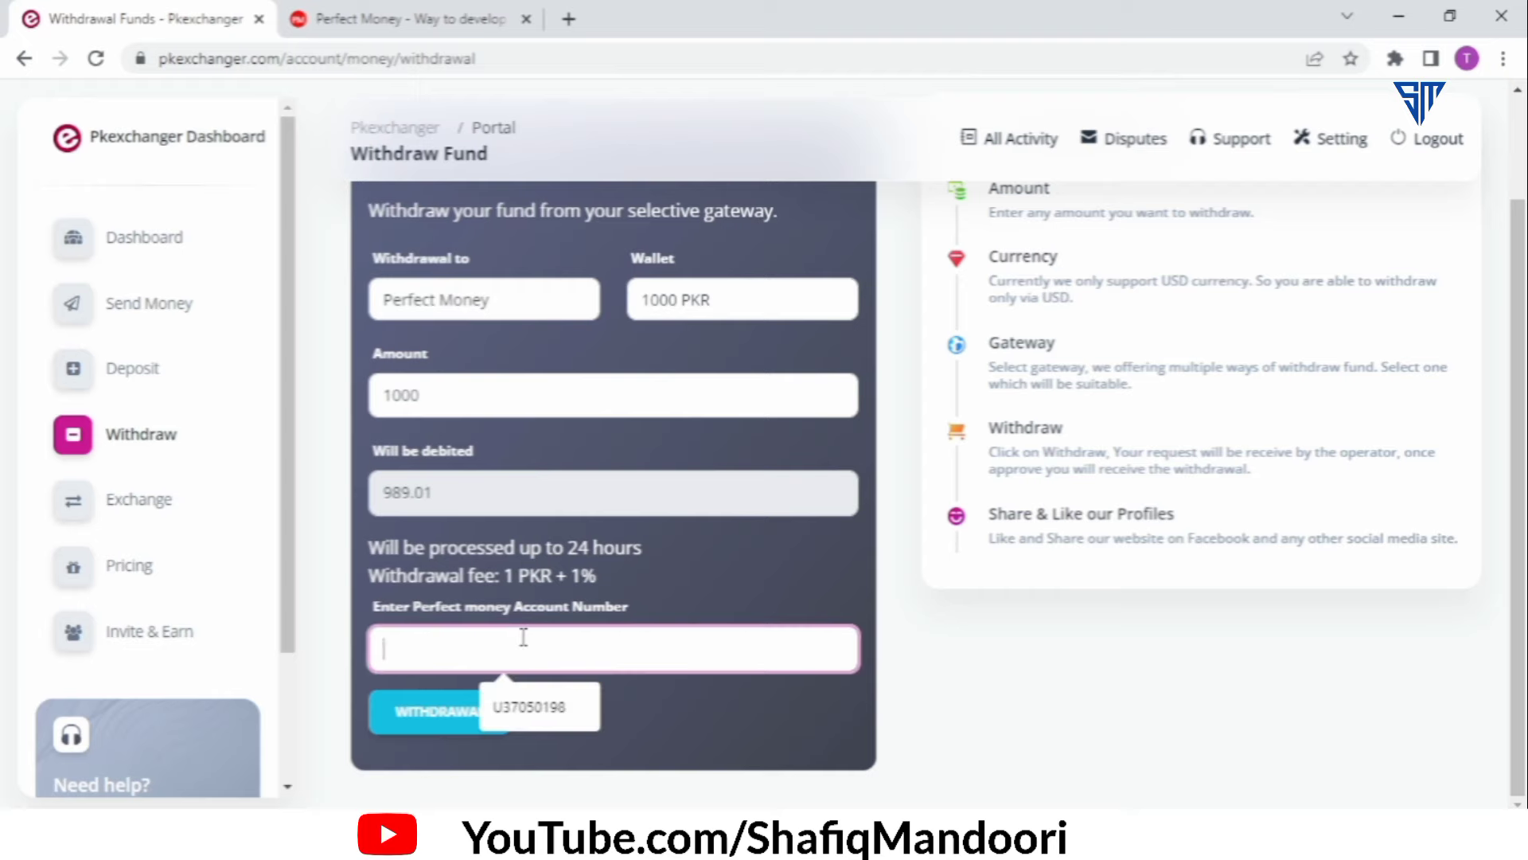
click(438, 24)
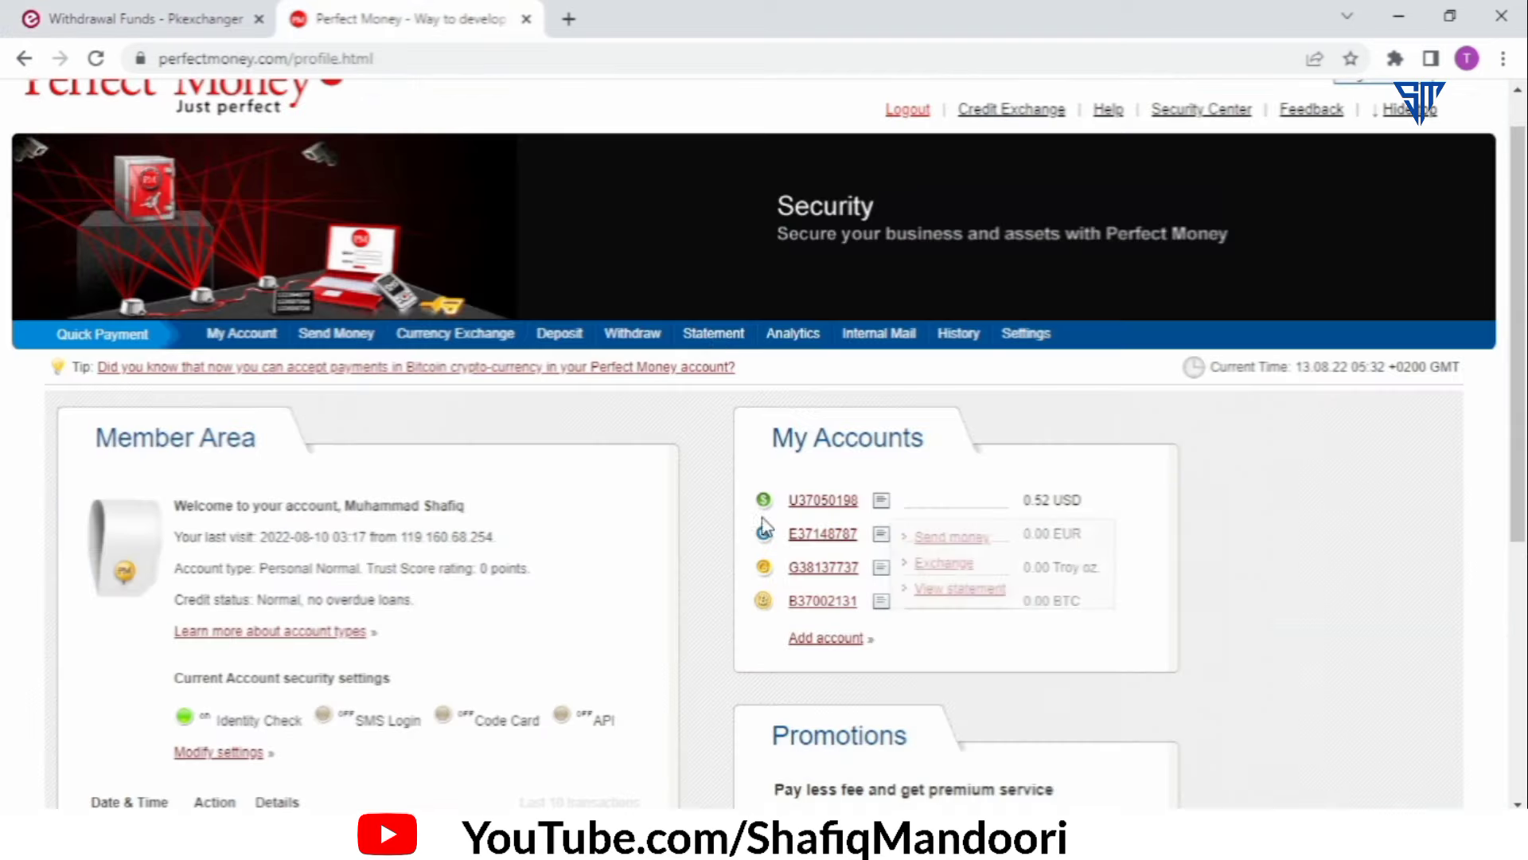
click(806, 507)
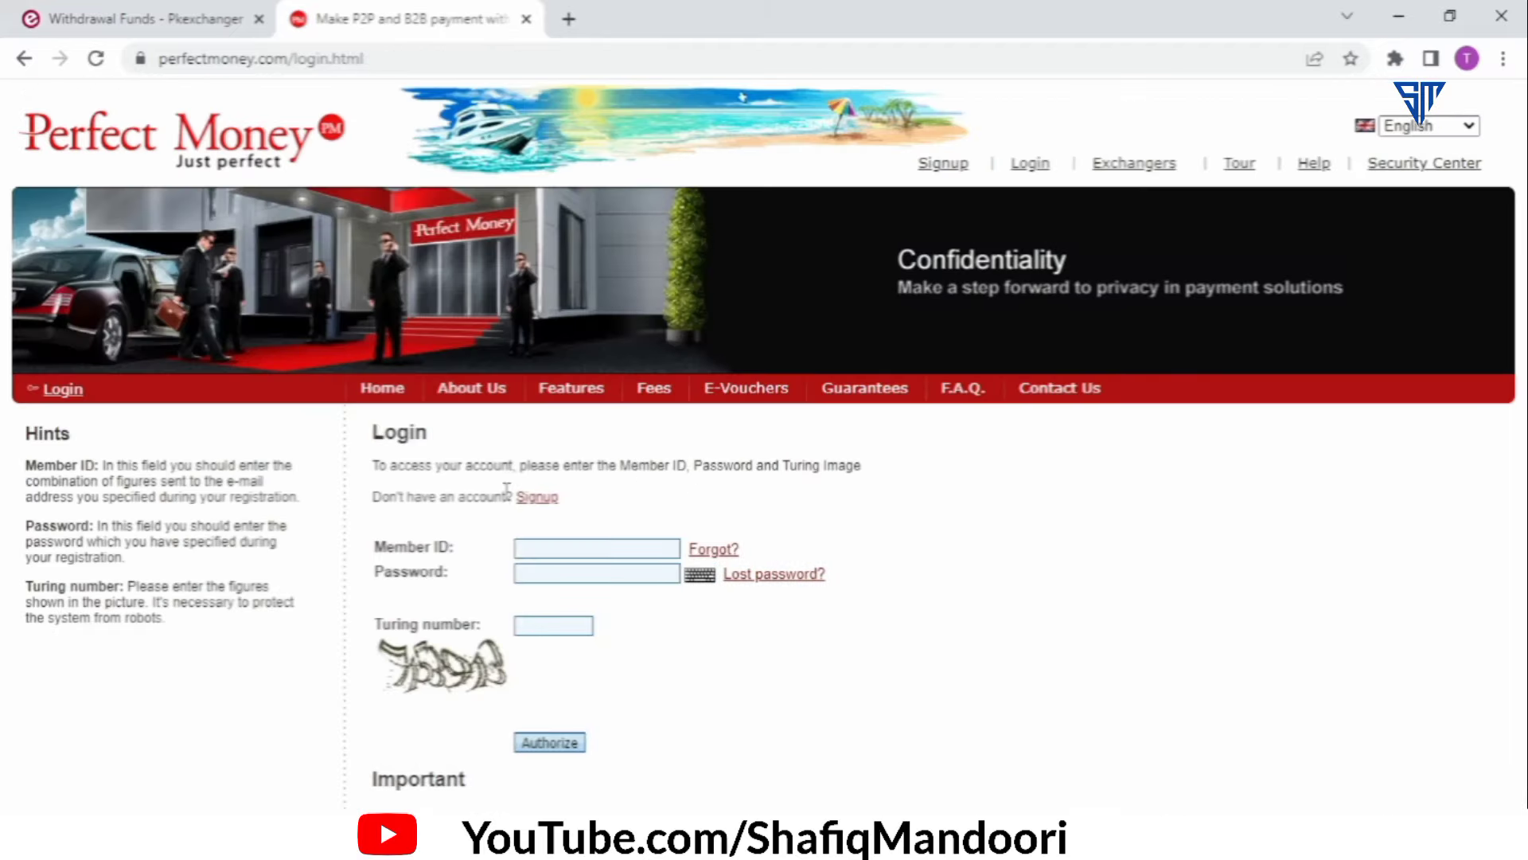
Step: Copy the member ID from the desktop text file "perfect money" and paste it into the Perfect Money login form
click(558, 549)
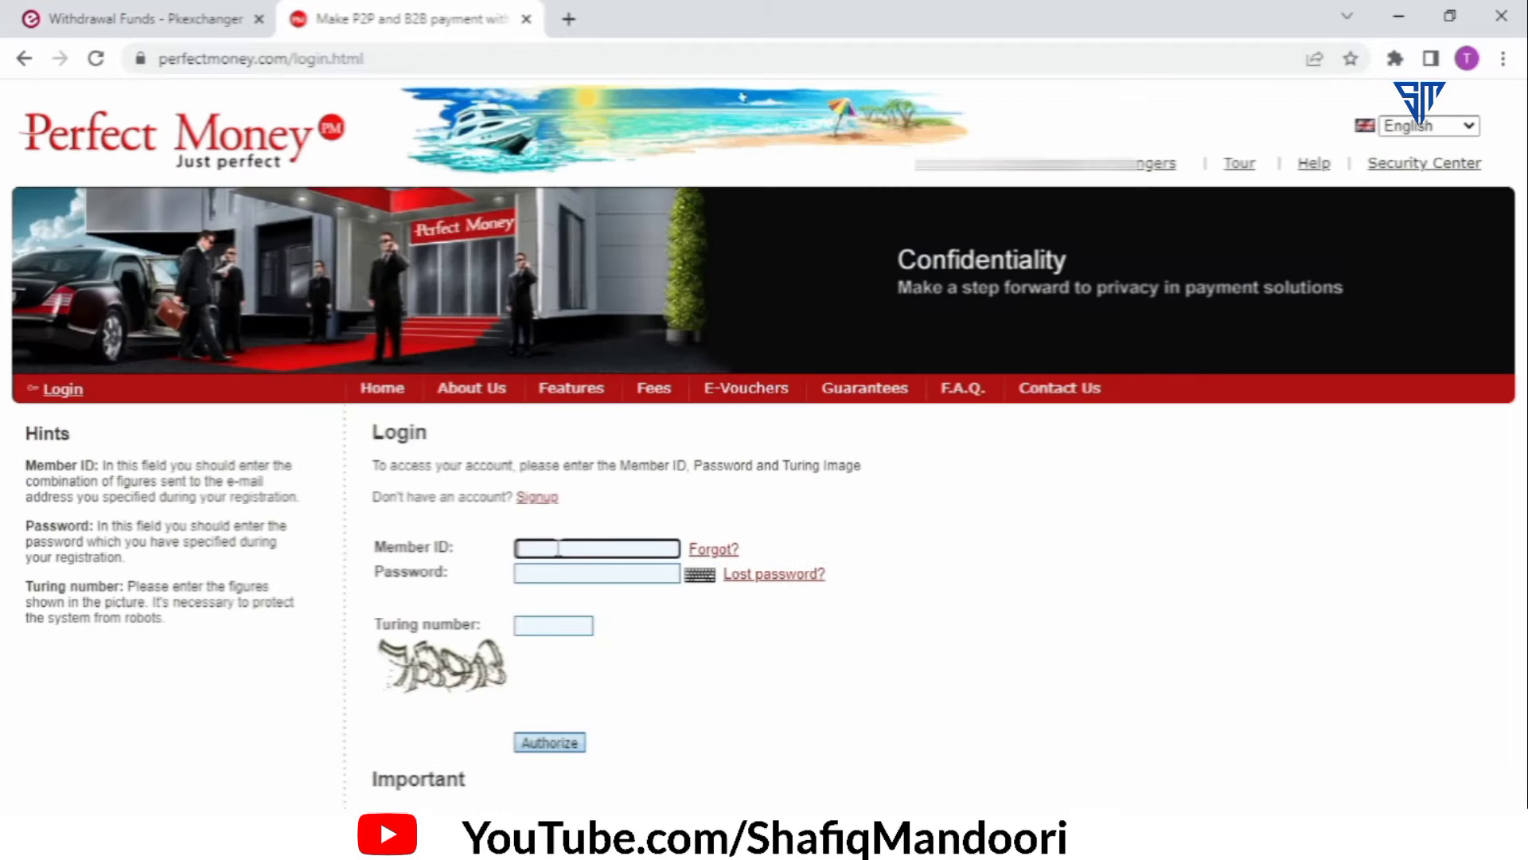
click(1393, 18)
double_click(293, 50)
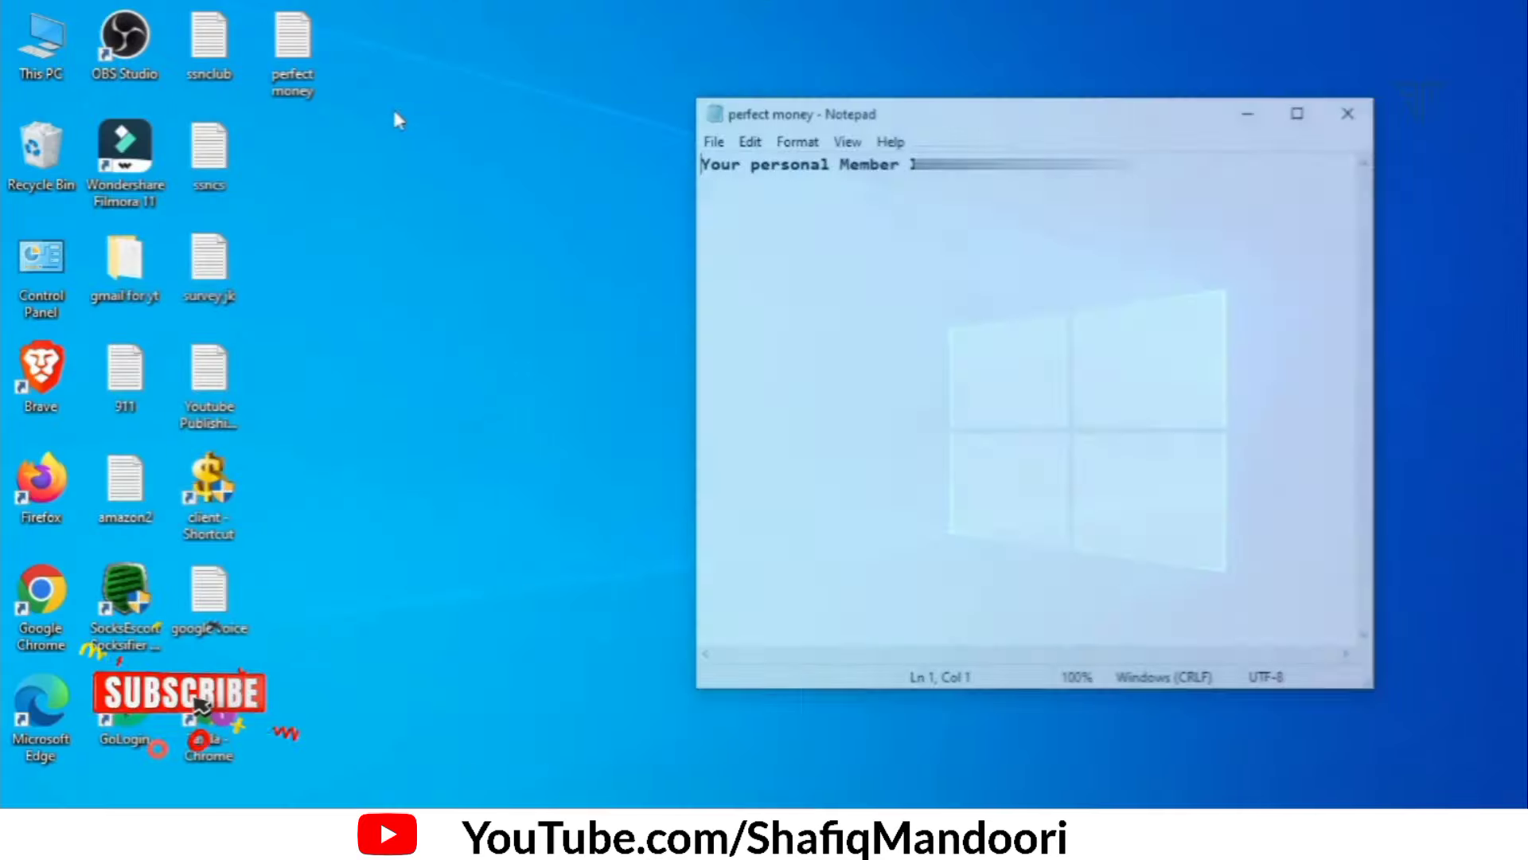
click(1035, 161)
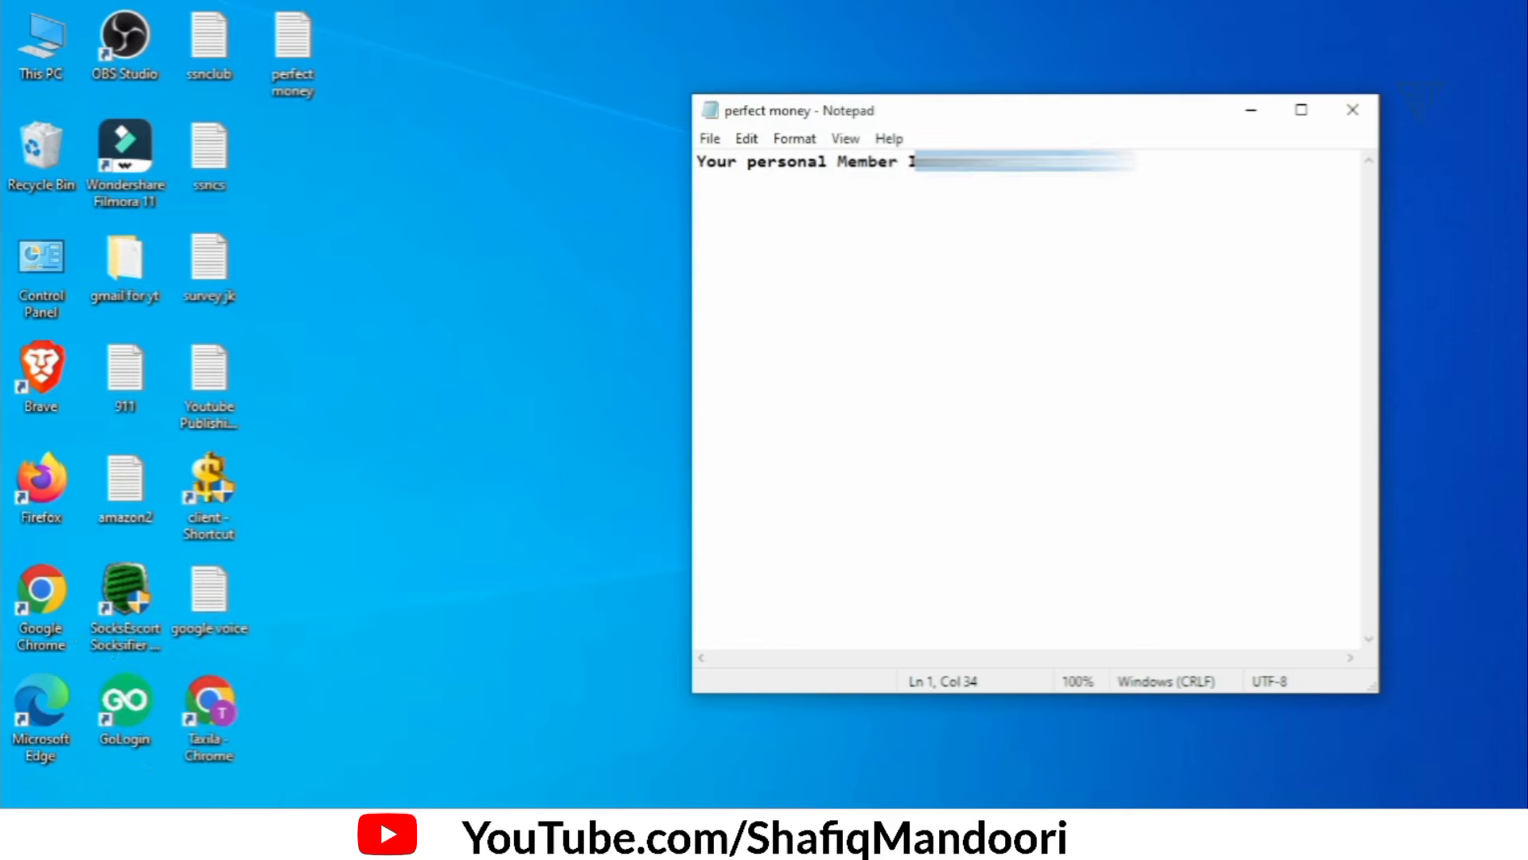
right_click(1012, 162)
click(1037, 233)
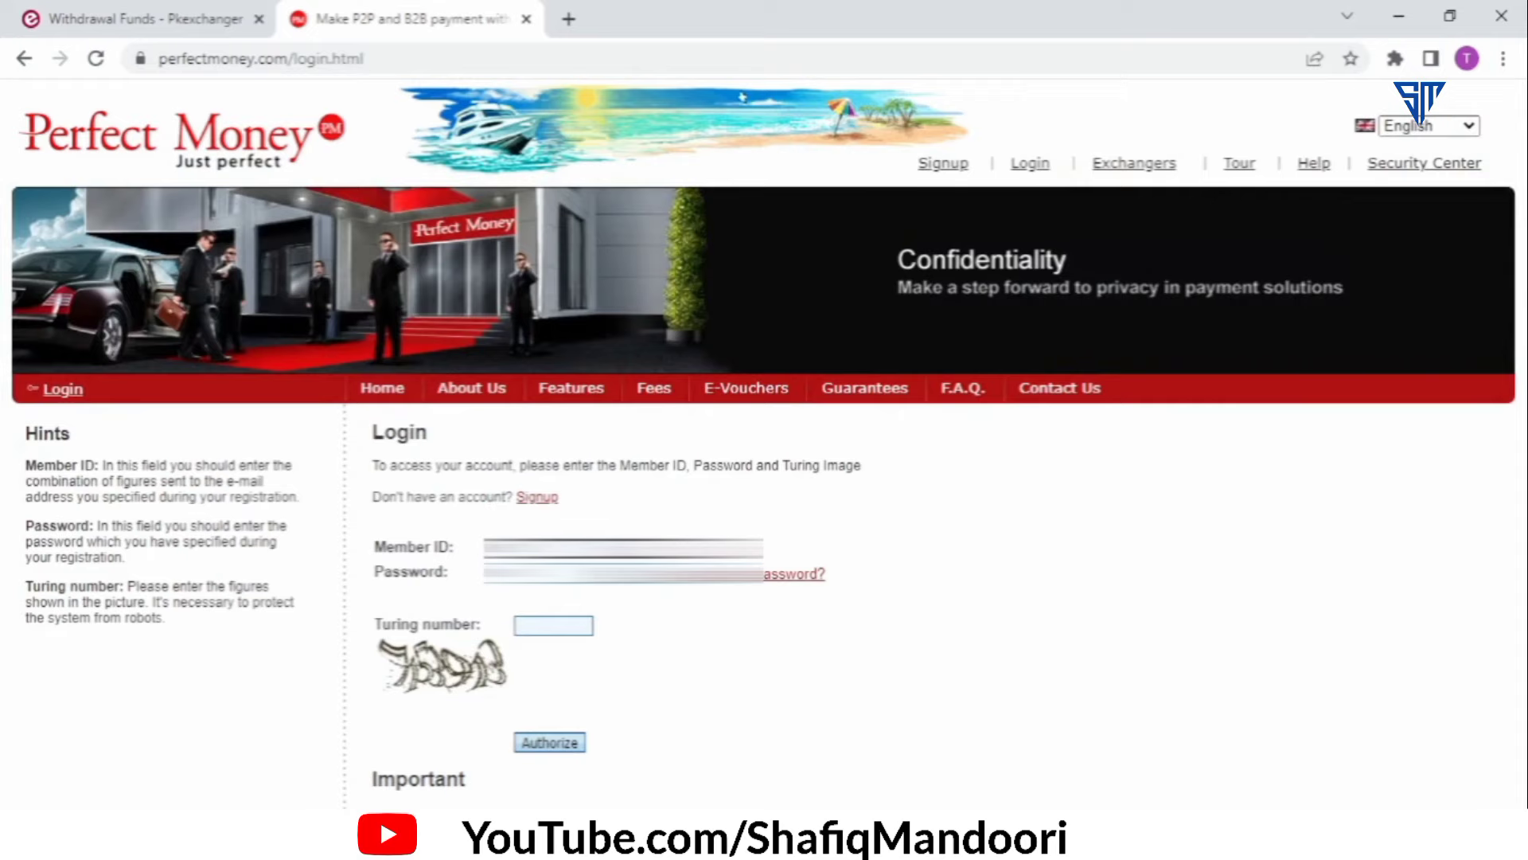
right_click(537, 548)
click(566, 366)
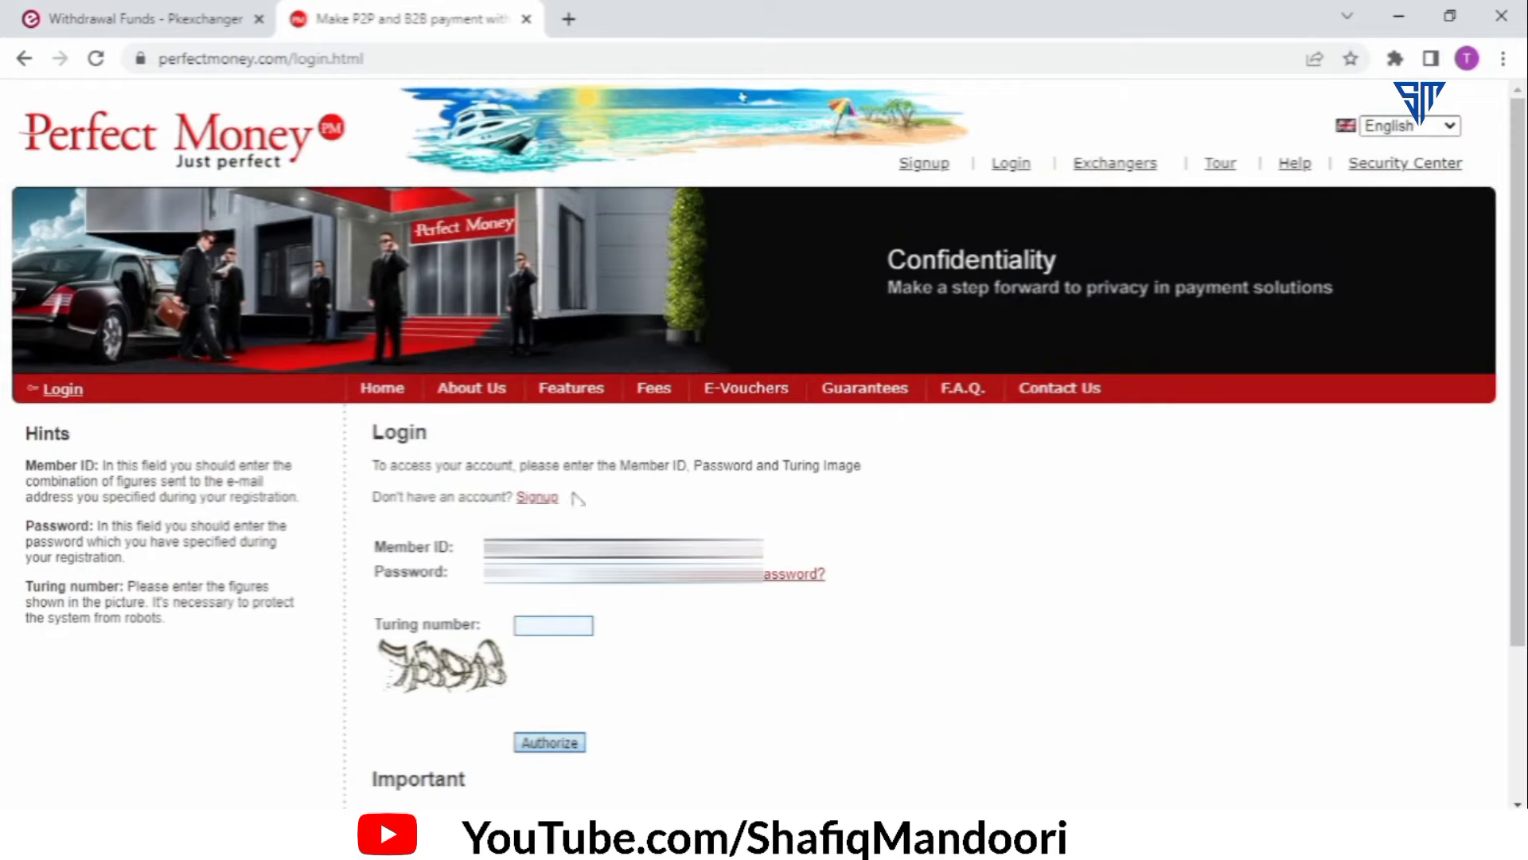
Step: Enter the account password and the Turing number shown in the image, and log in to Perfect Money
click(554, 572)
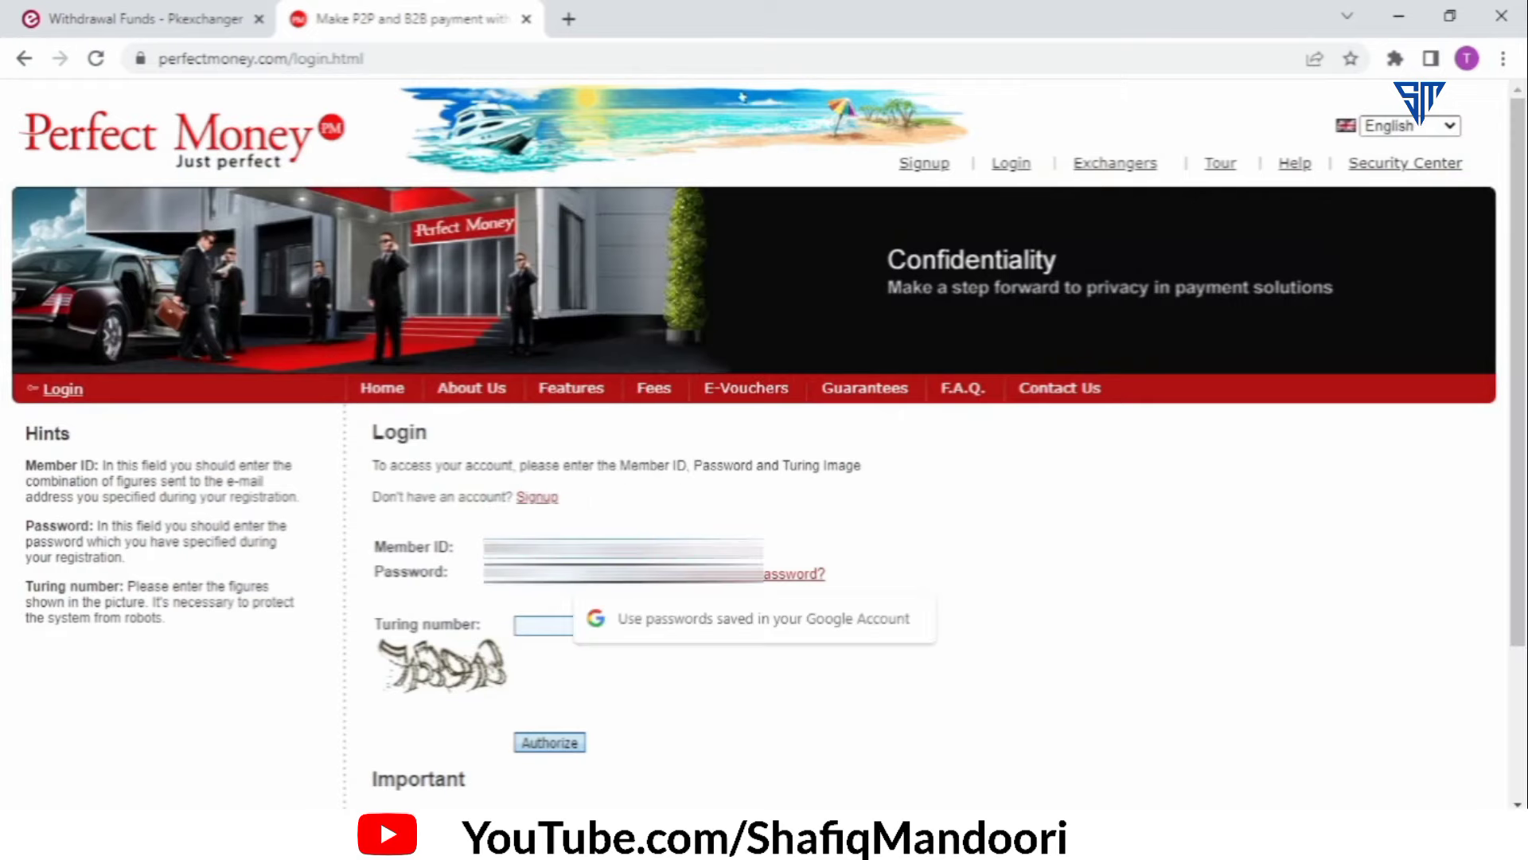
key(ctrl+v)
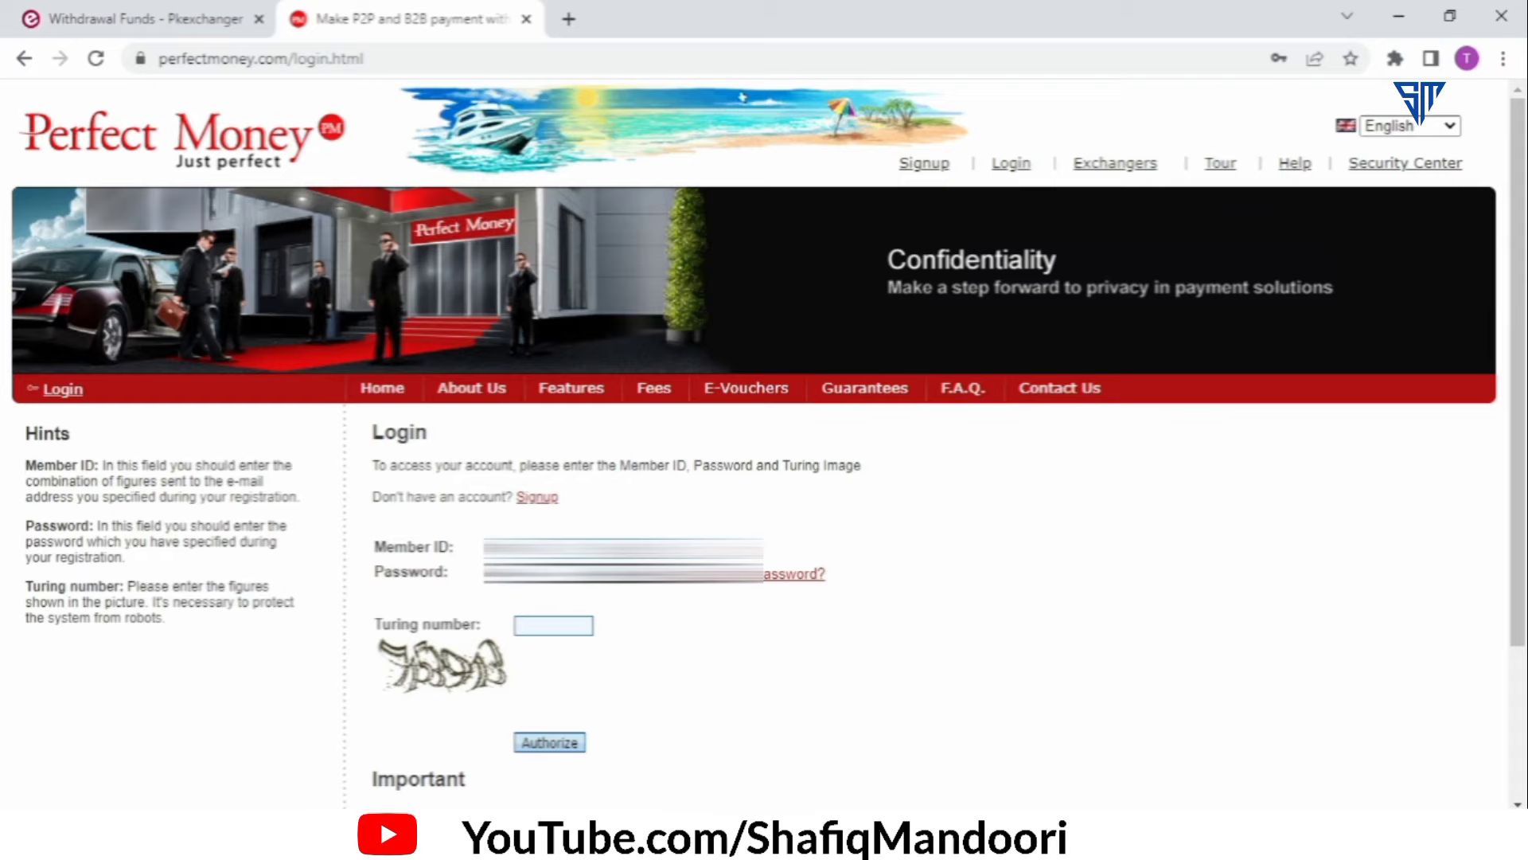
click(529, 627)
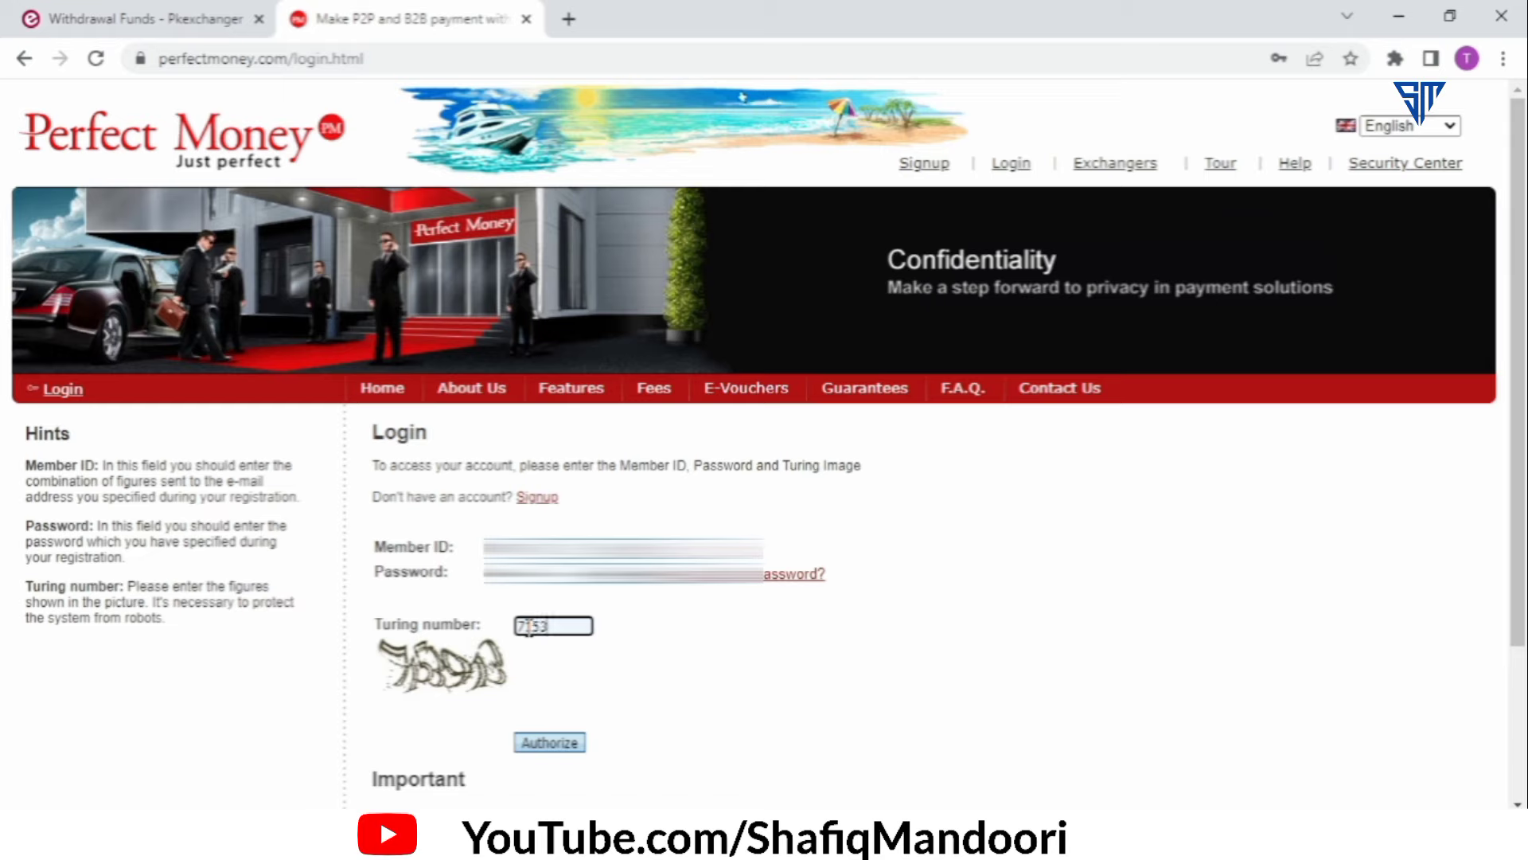
click(573, 746)
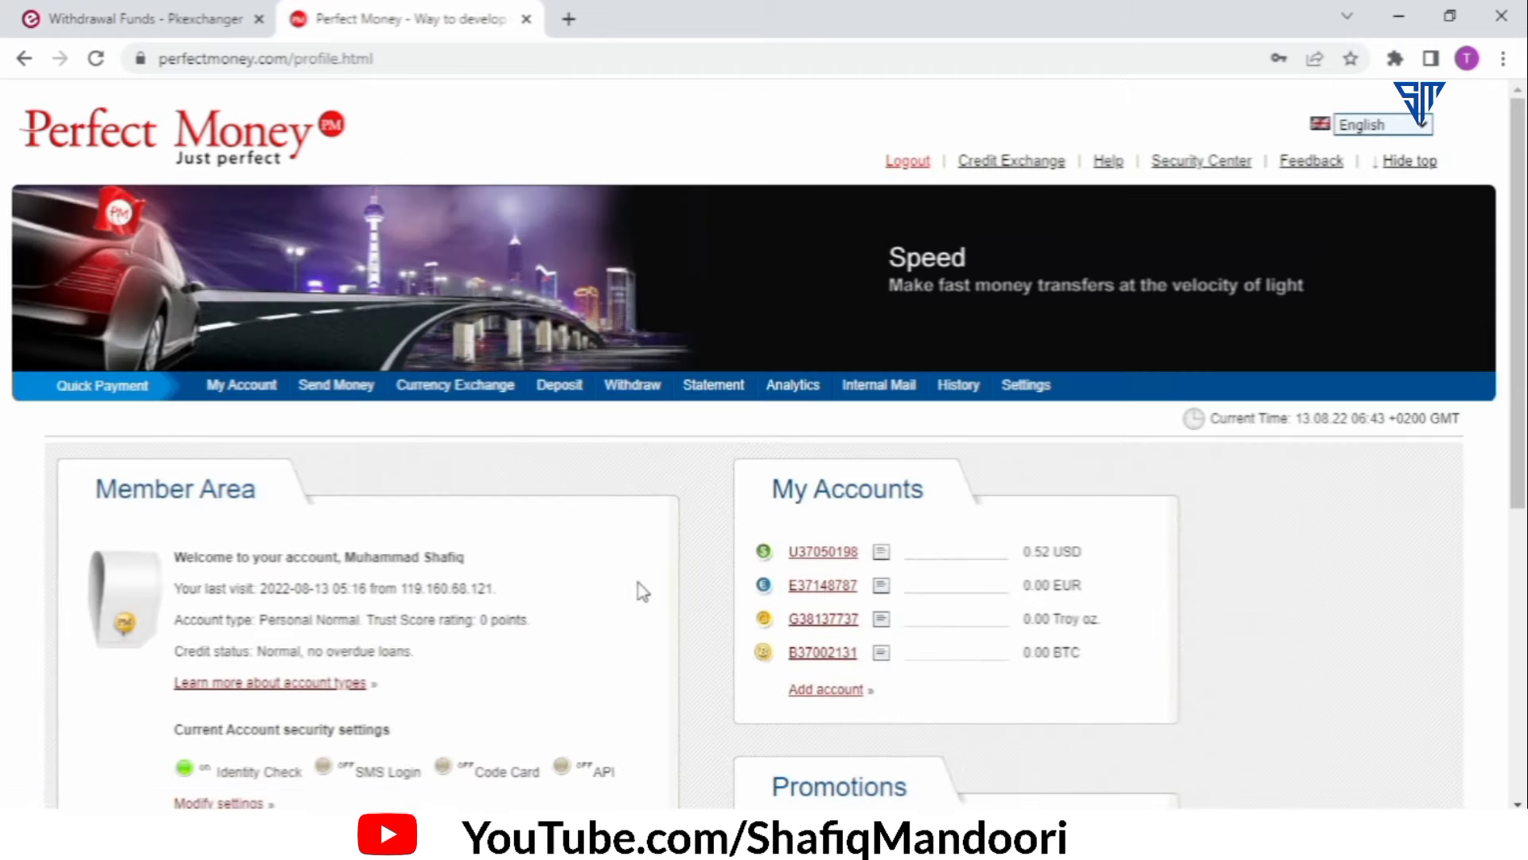
Step: Open the statement of the USD account under My Accounts and copy its account number
click(822, 554)
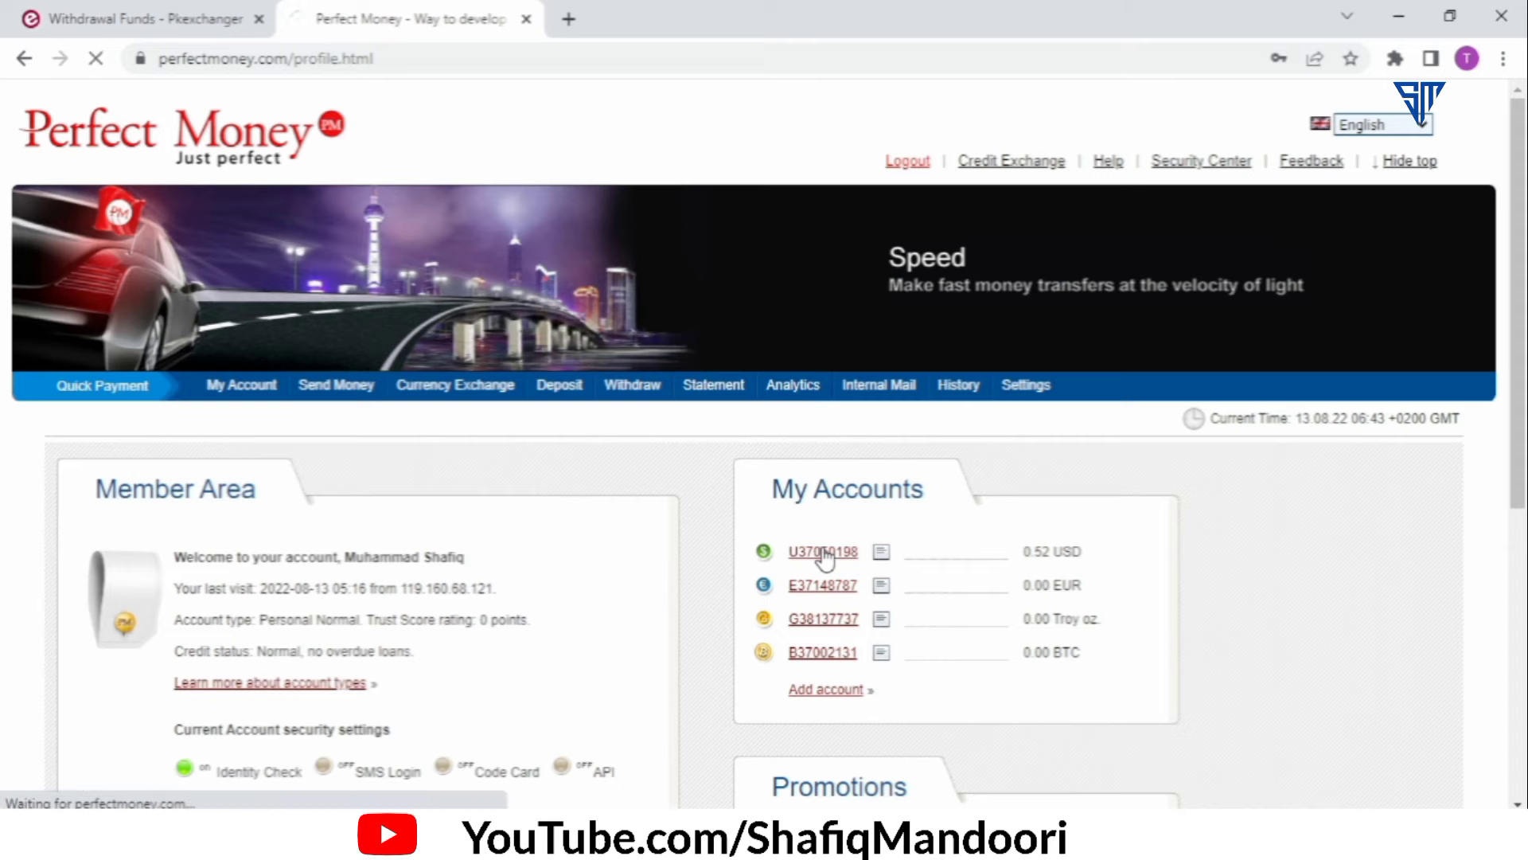
scroll(557, 593, down, 3)
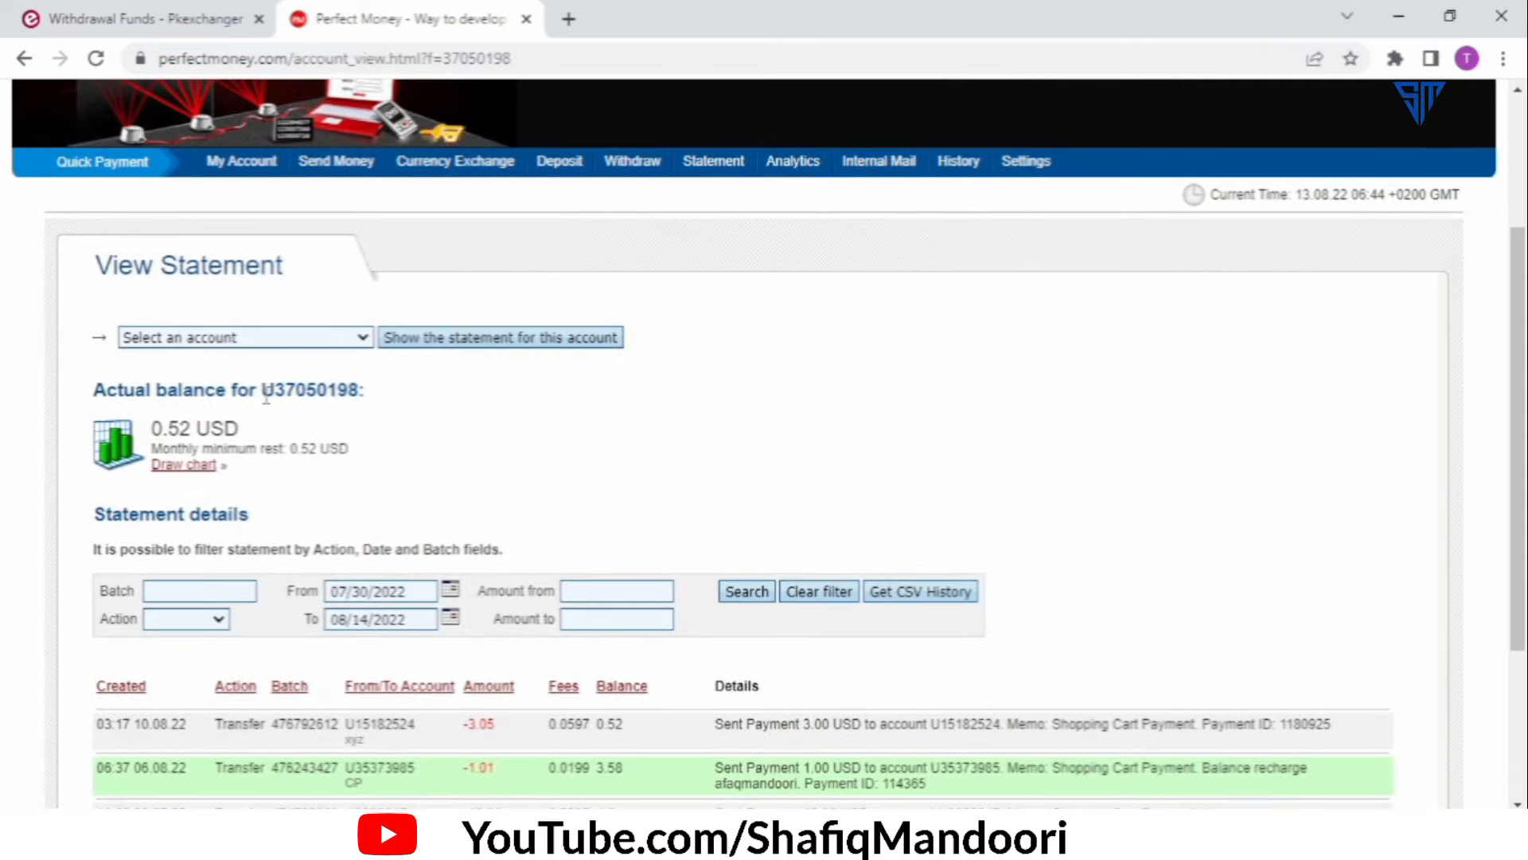
drag(266, 389, 359, 389)
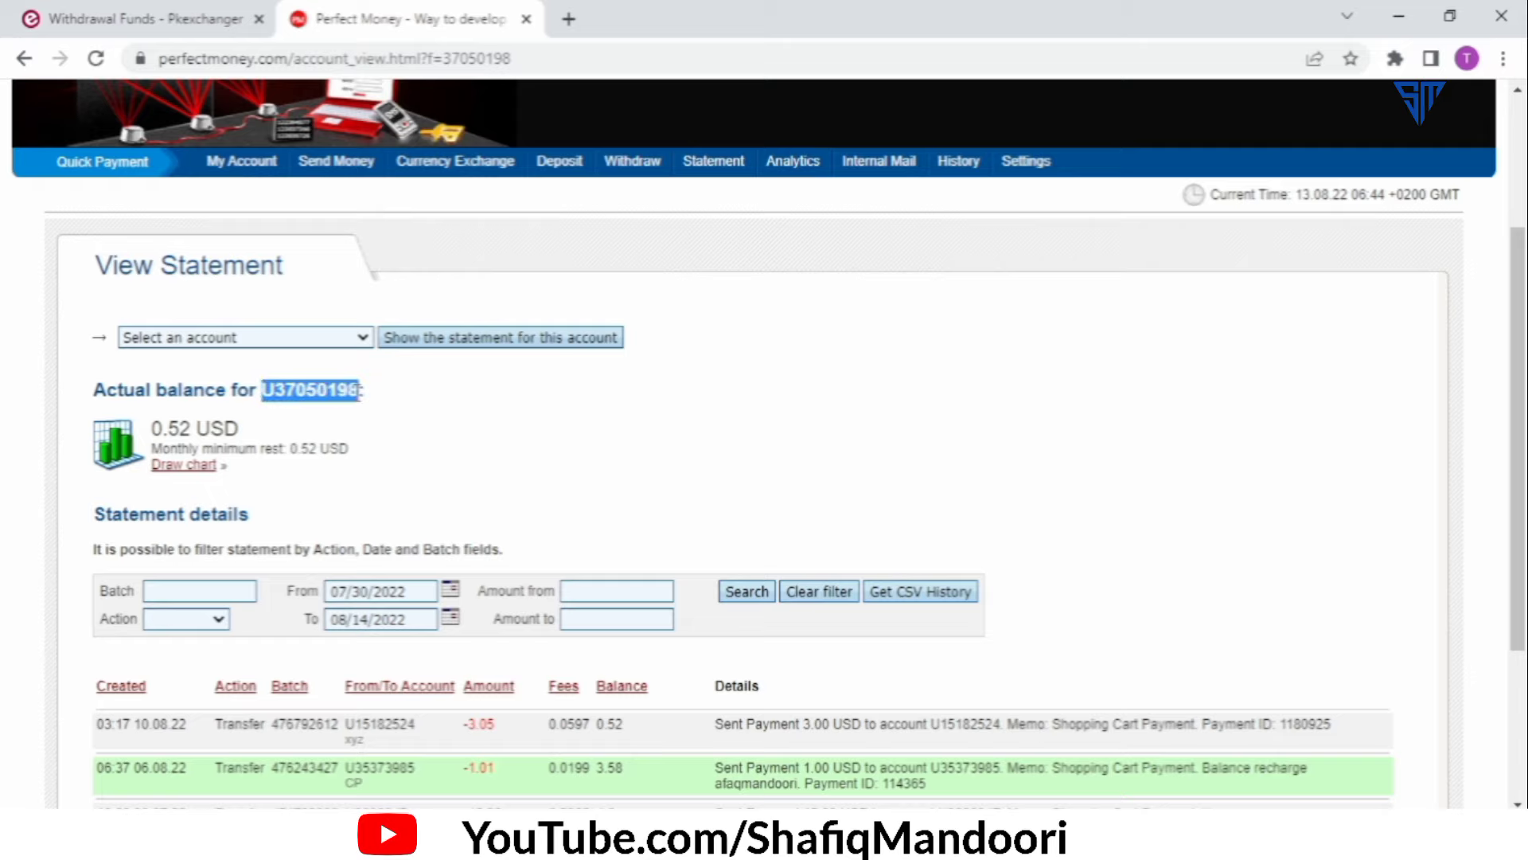
right_click(360, 390)
click(350, 400)
Step: Return to the Pkexchanger withdrawal form, paste the Perfect Money account number and submit the withdrawal request
click(171, 19)
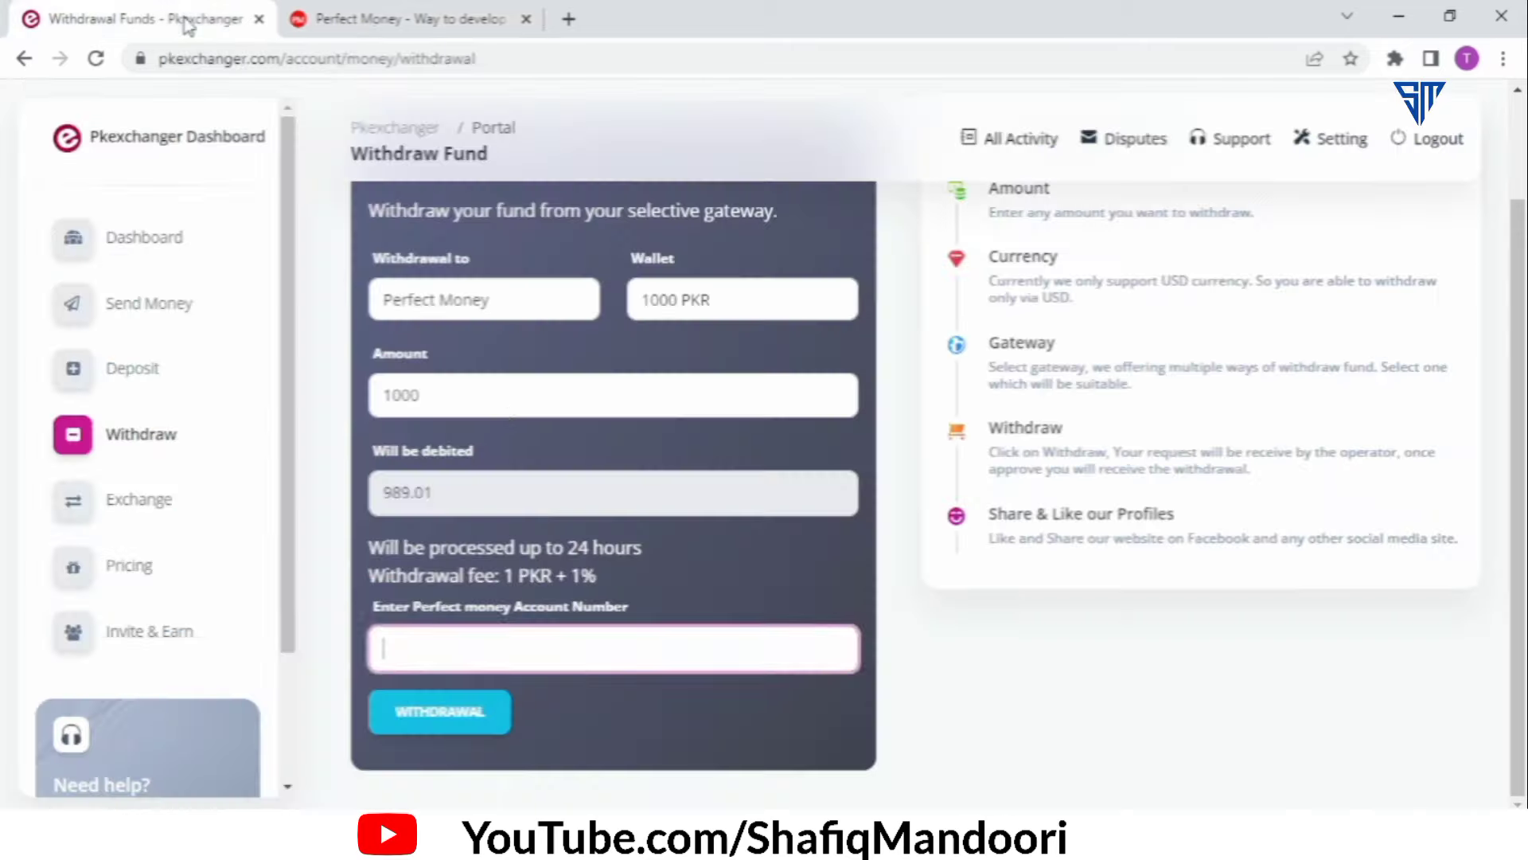
right_click(509, 652)
click(562, 478)
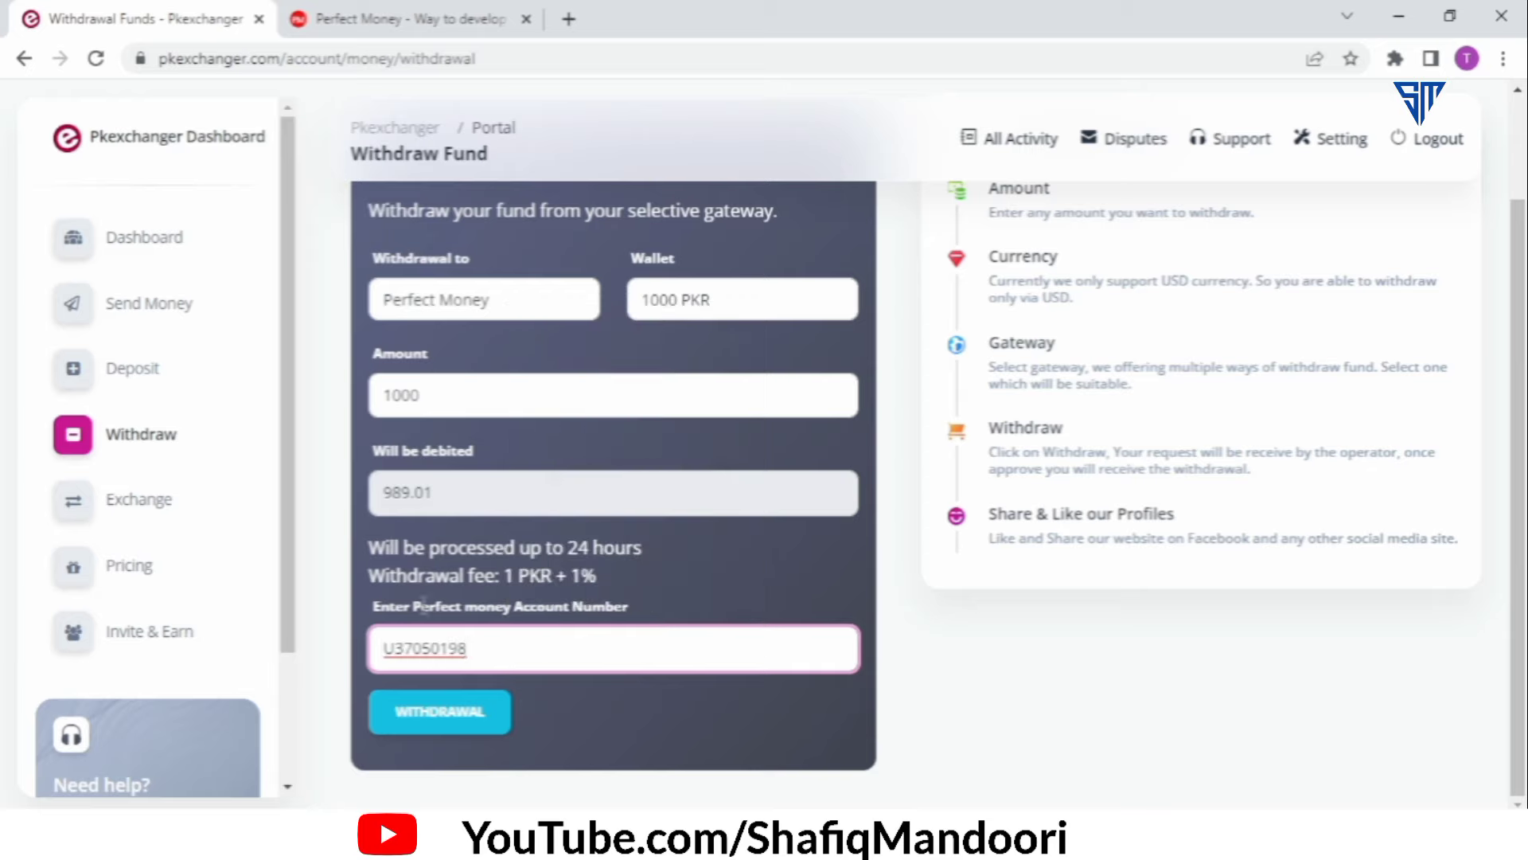
click(450, 723)
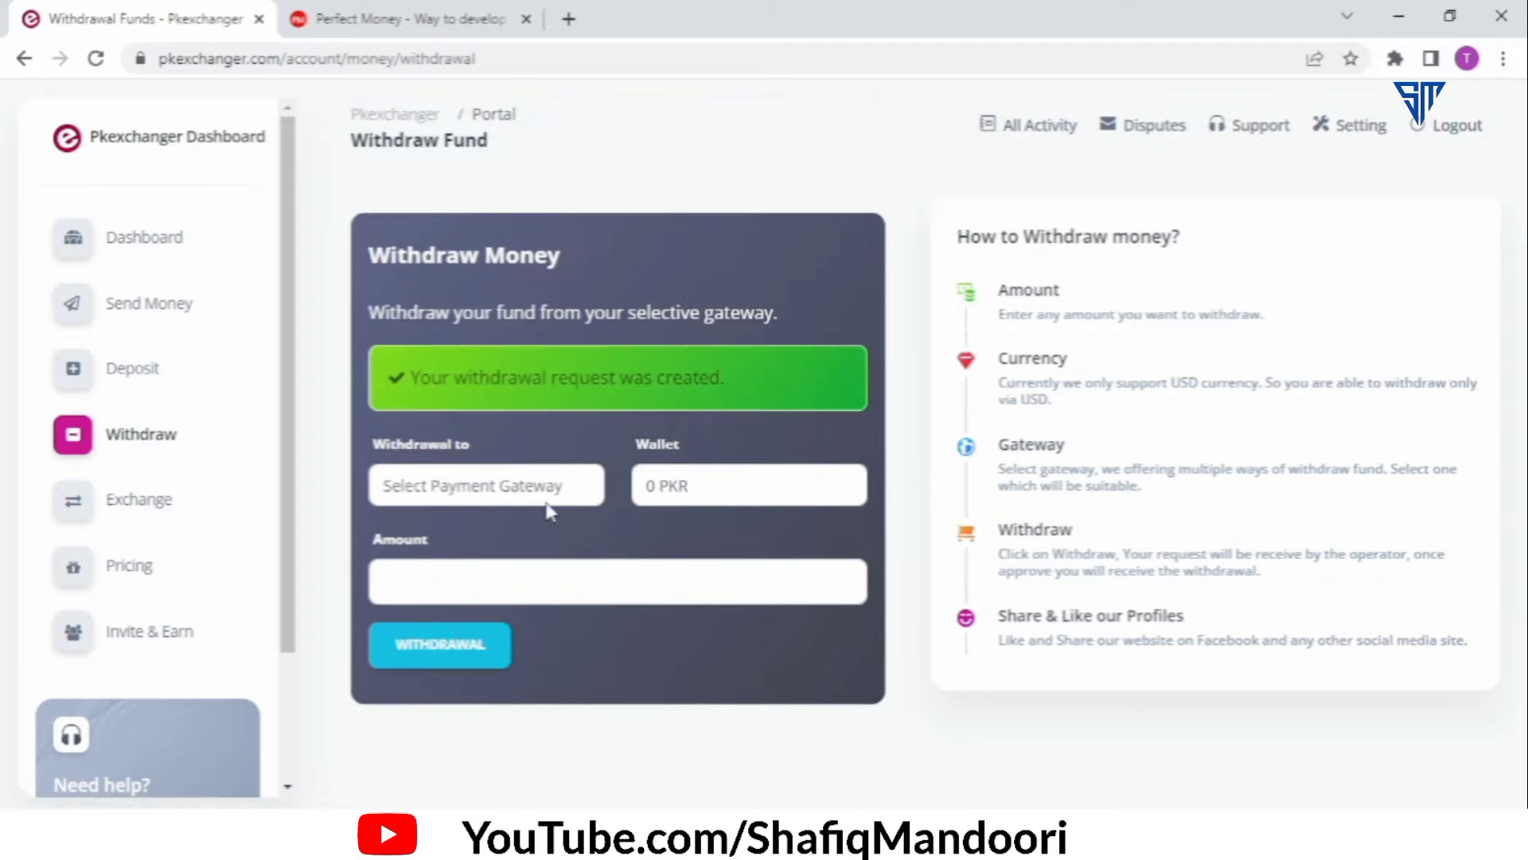
Step: Go to the Pkexchanger dashboard and open the details of the newest 1000 PKR withdrawal in the activity list
click(173, 253)
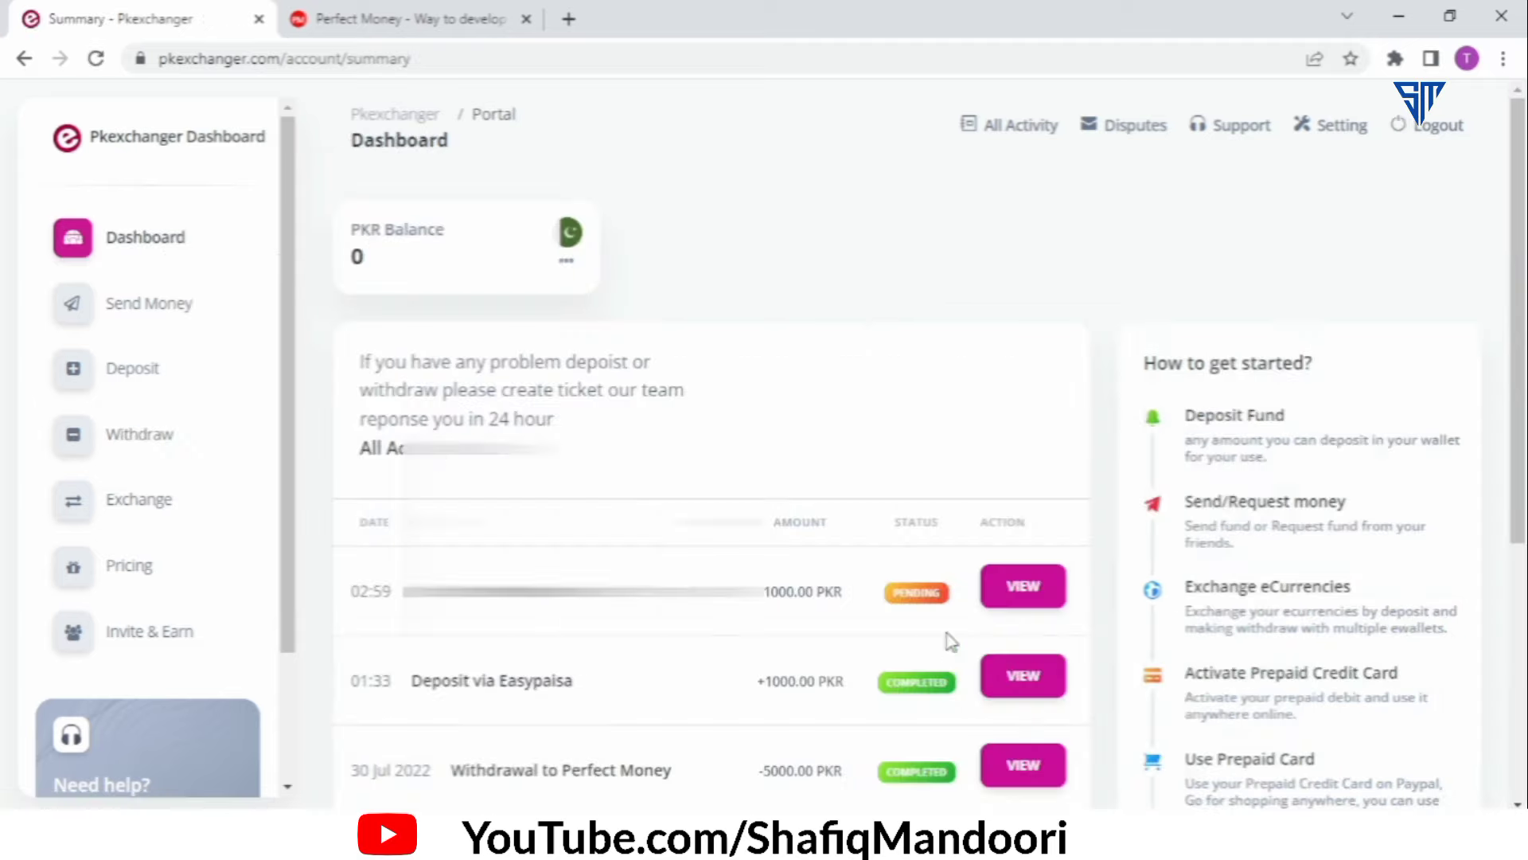
click(1011, 597)
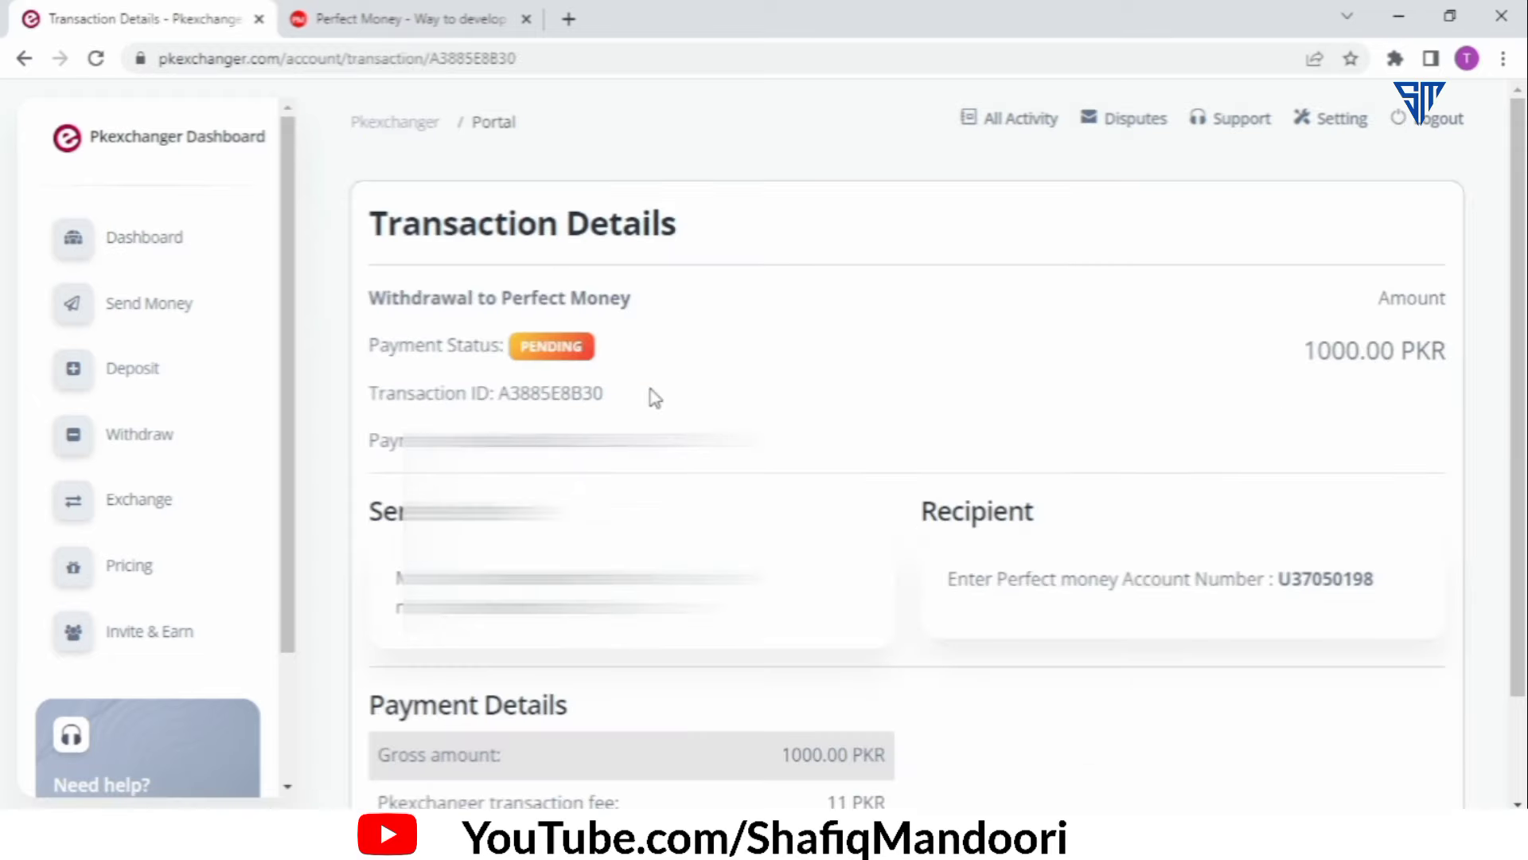
Step: Examine the gross amount, Pkexchanger transaction fee and net amount in the withdrawal's payment details
scroll(654, 397, down, 1)
scroll(665, 412, down, 1)
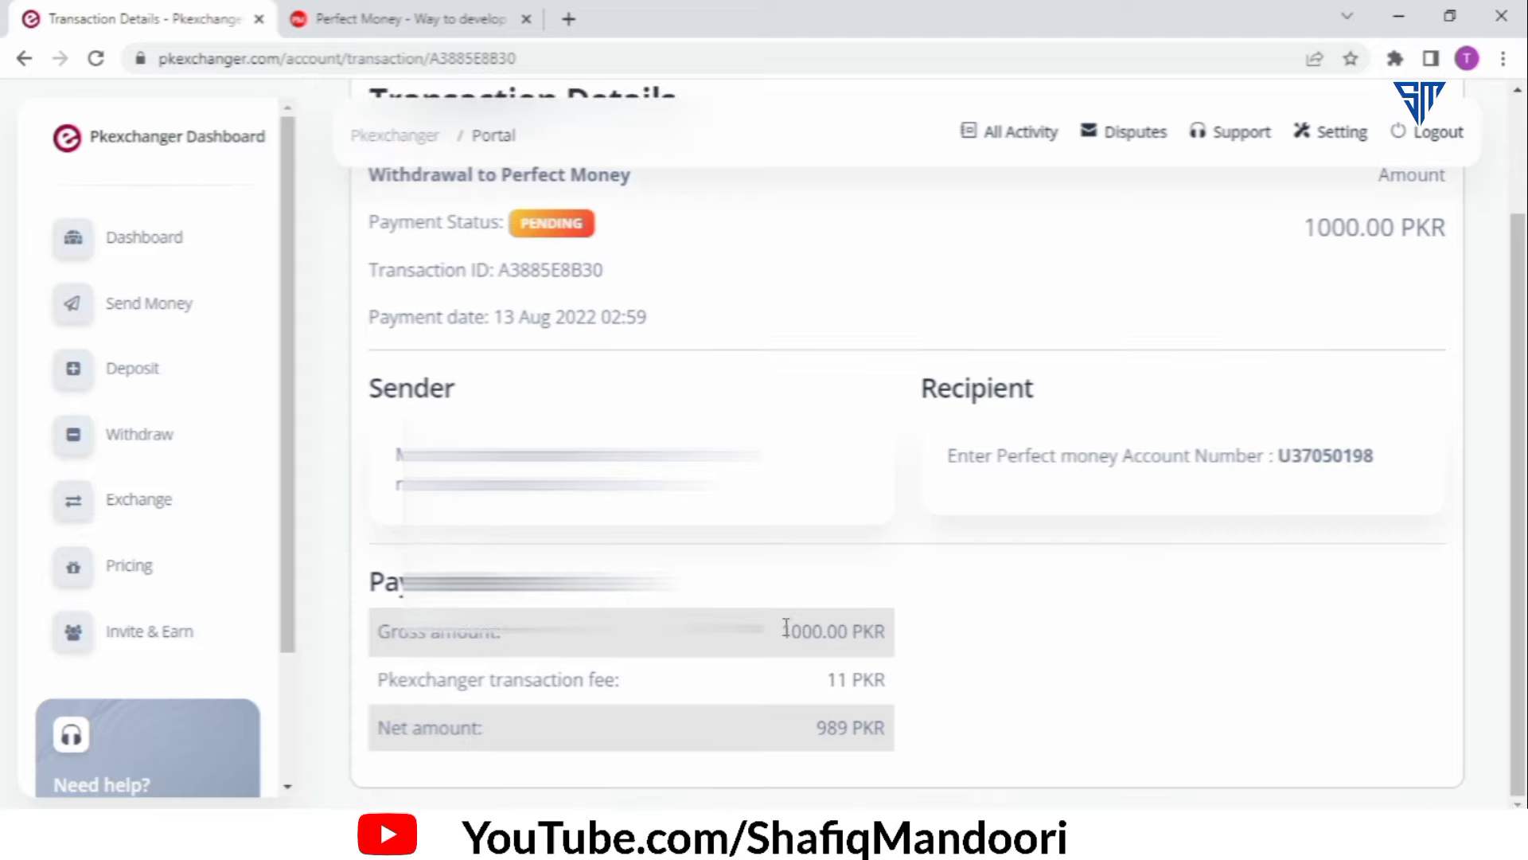
drag(786, 628, 897, 648)
click(803, 664)
double_click(834, 679)
drag(824, 678, 874, 679)
click(889, 694)
triple_click(887, 686)
drag(816, 726, 886, 730)
click(893, 740)
scroll(586, 317, up, 2)
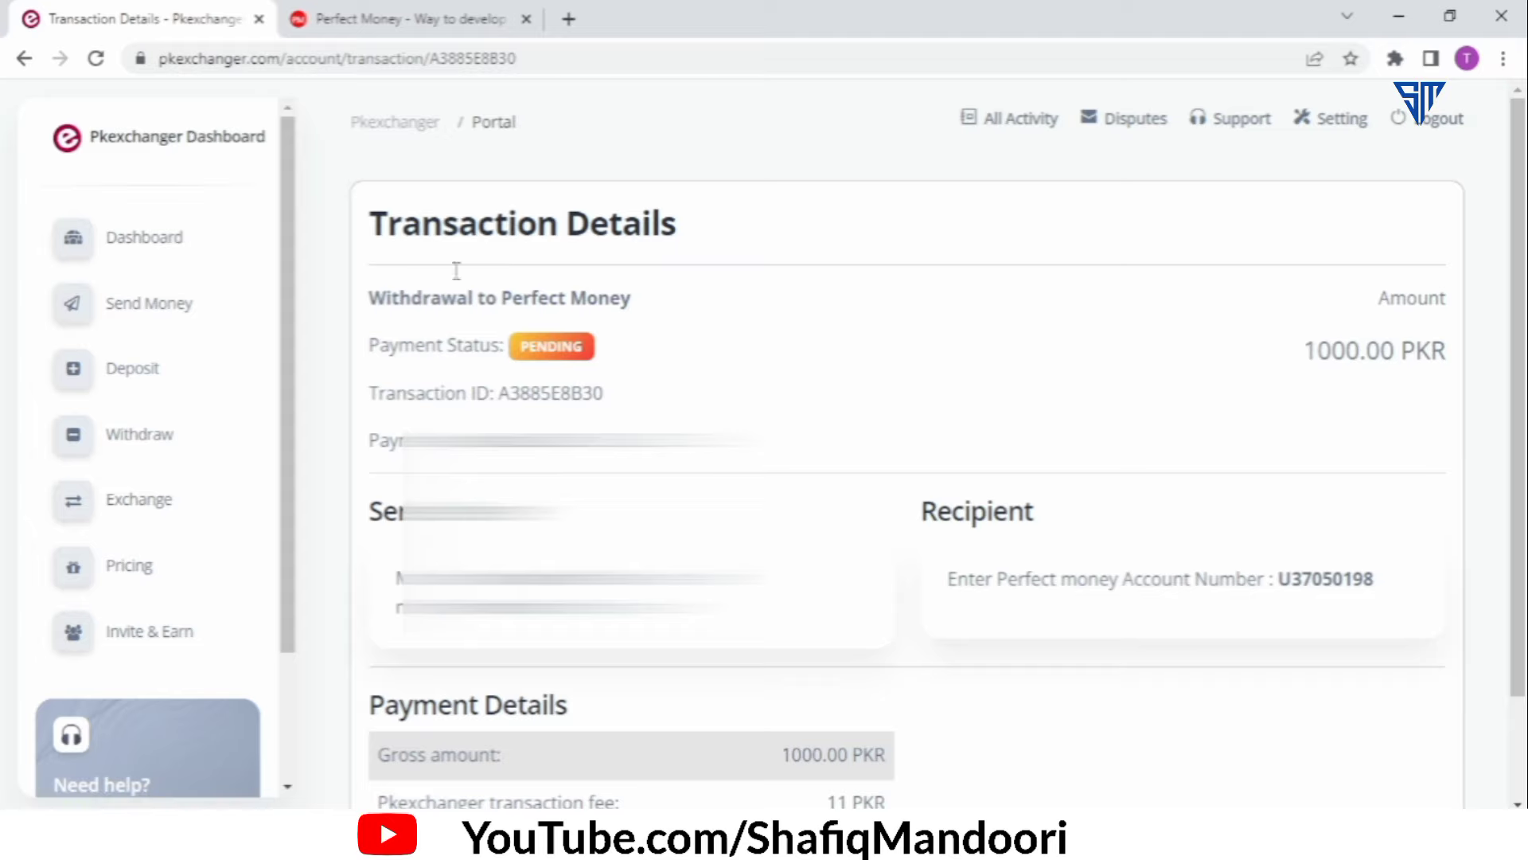
Step: Switch to Perfect Money, open the My Account overview and check the USD account's balance
click(391, 22)
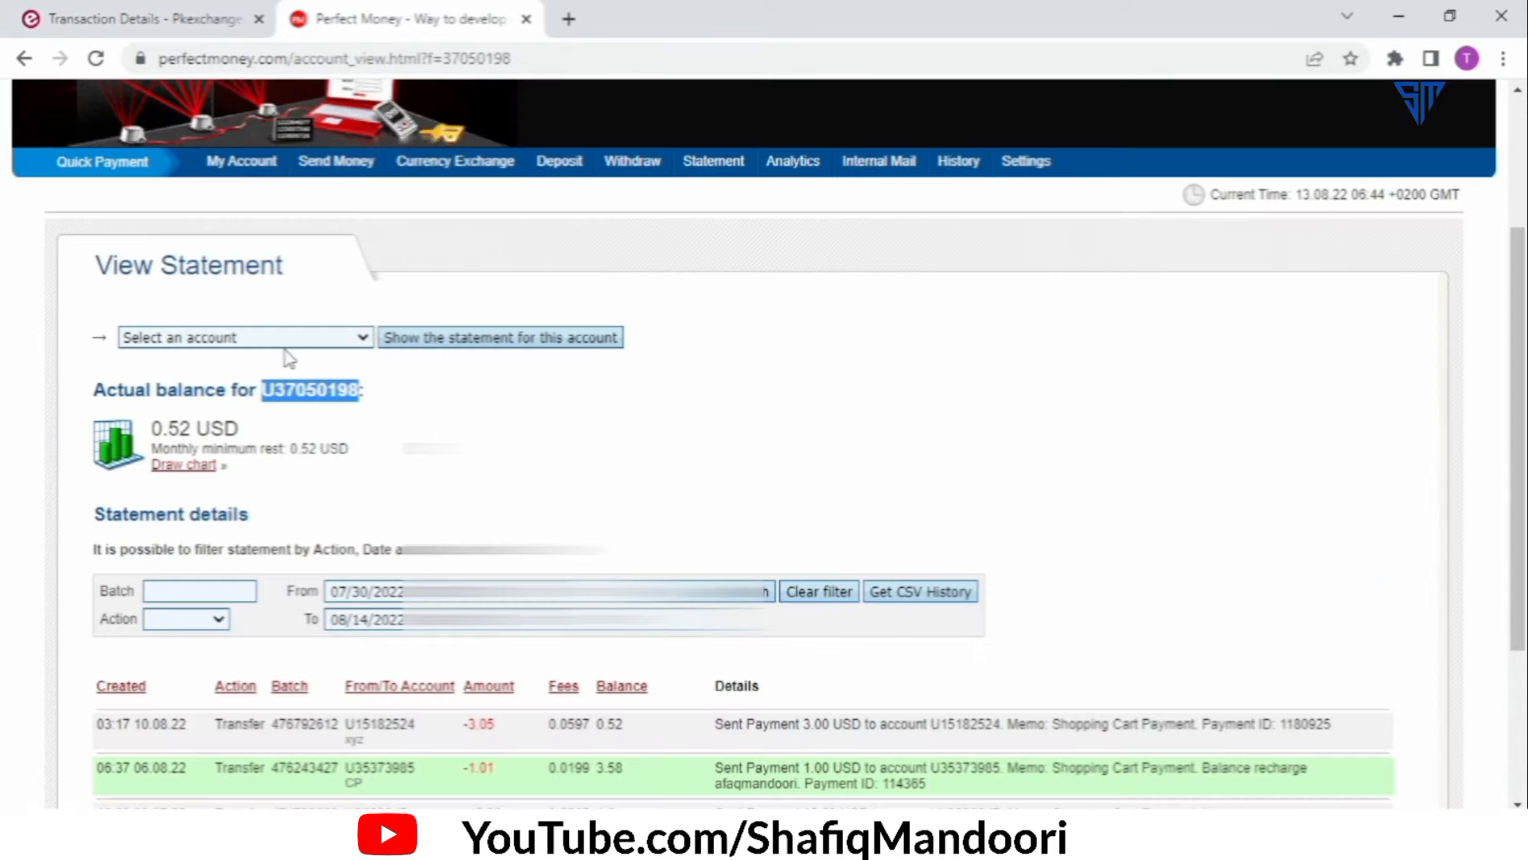
click(234, 170)
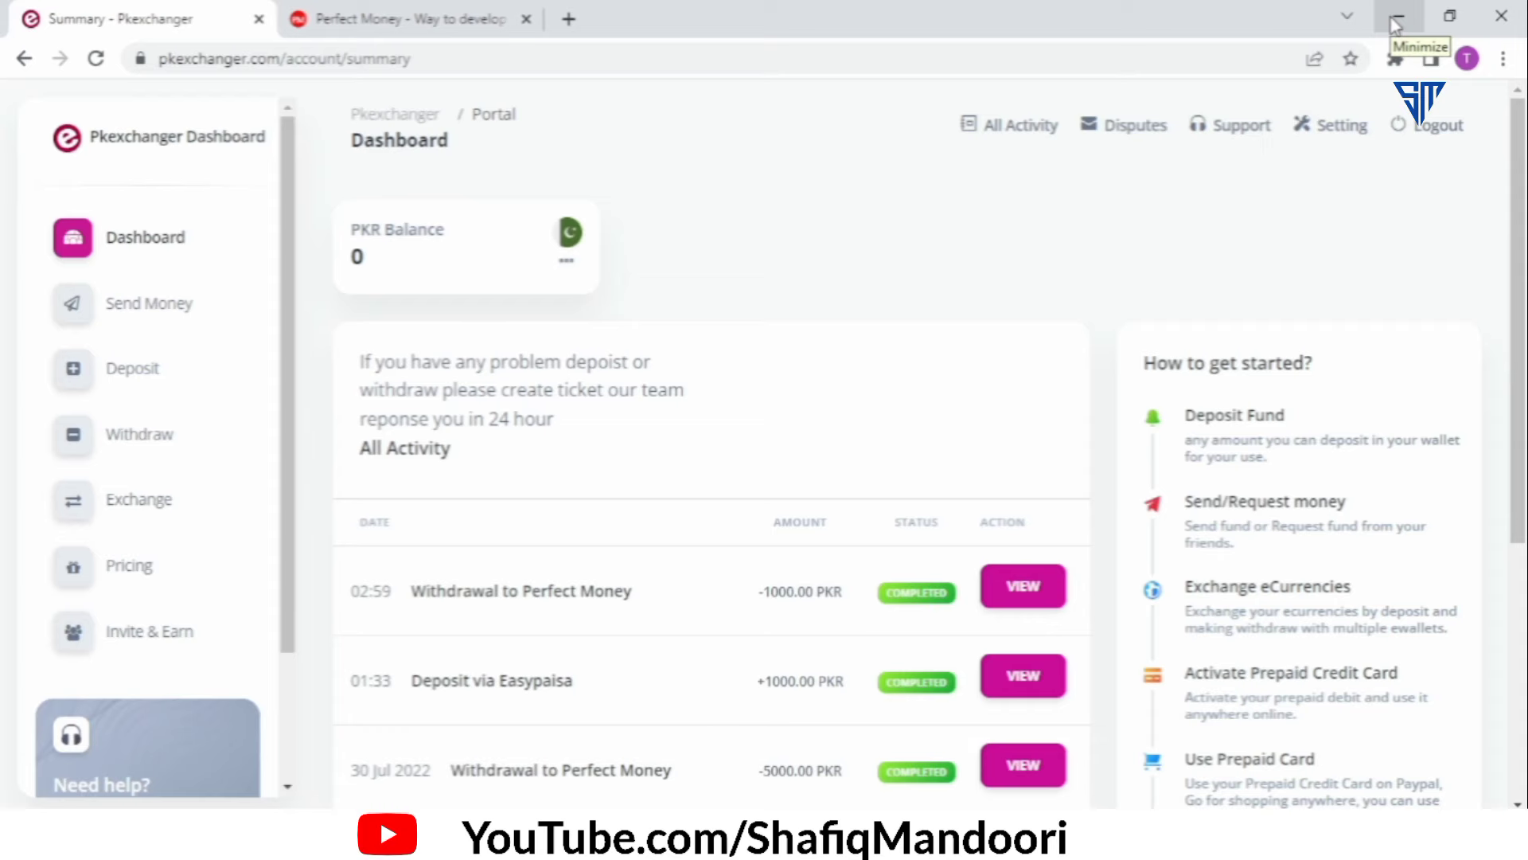
click(398, 28)
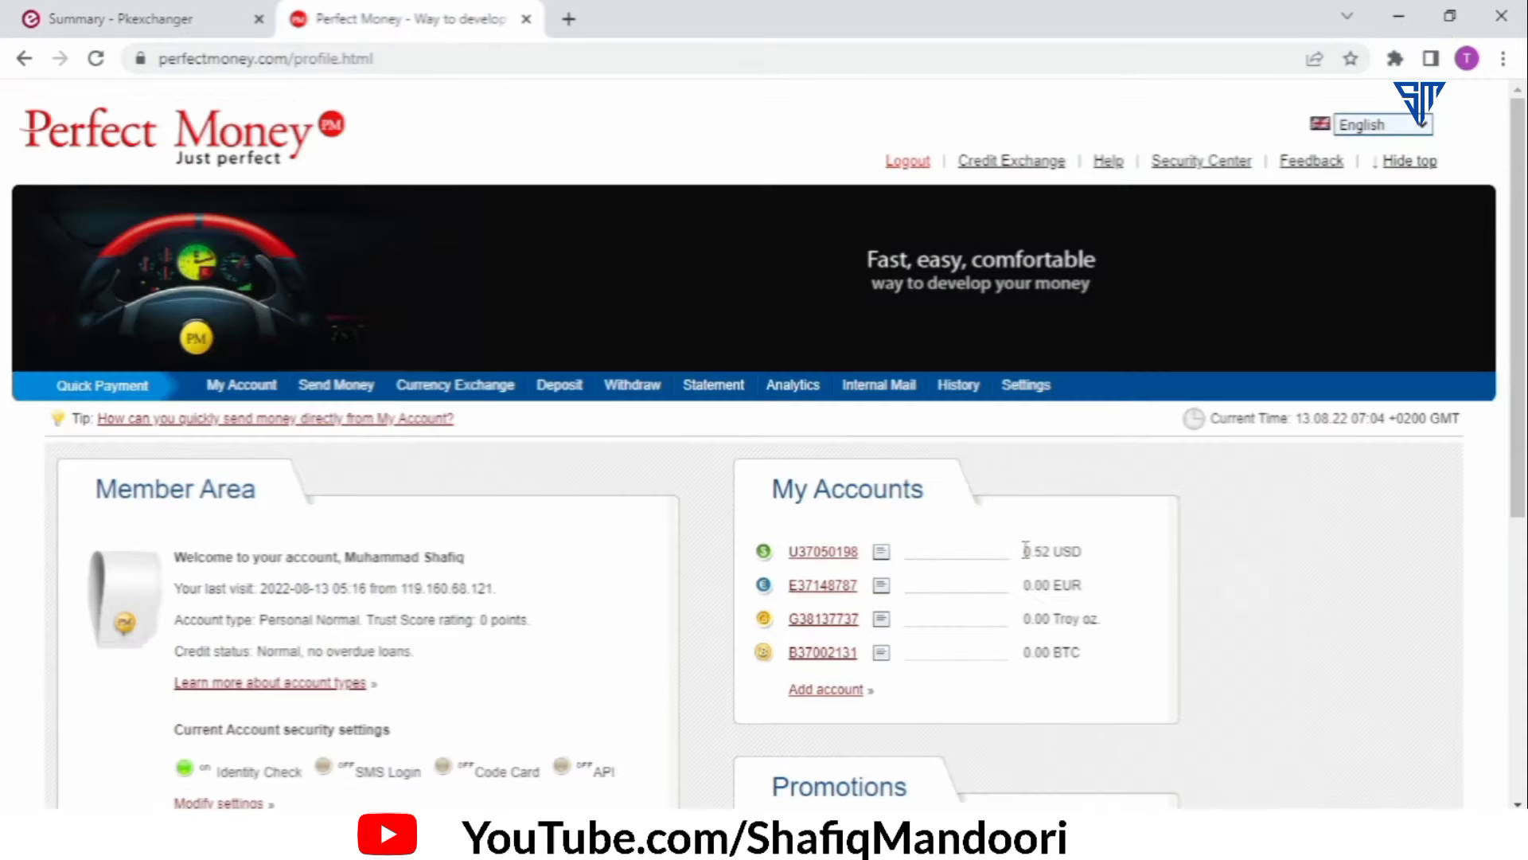
drag(1024, 551, 1084, 555)
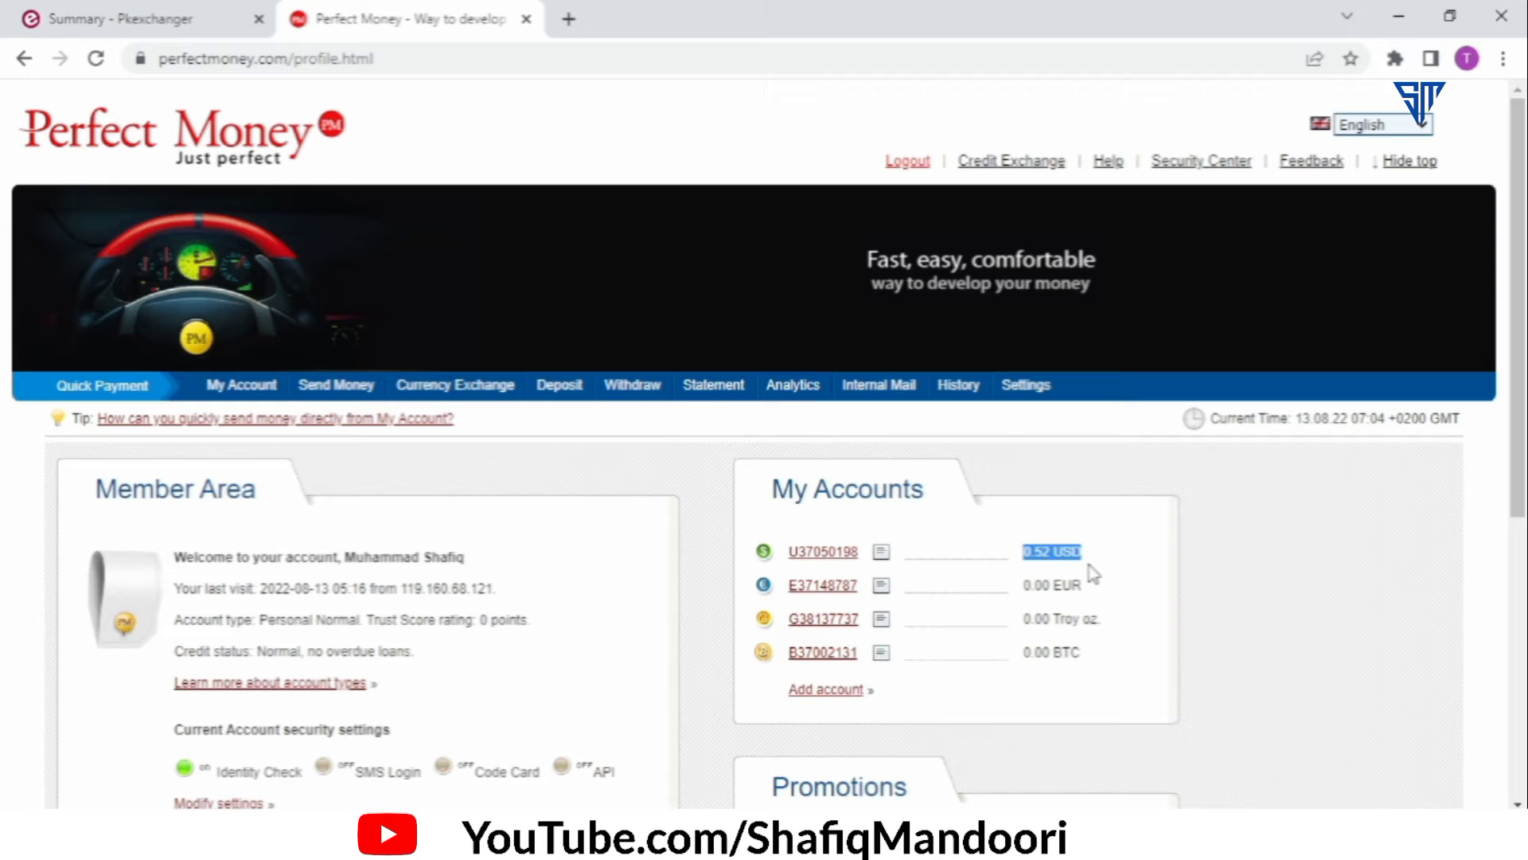
Step: Recheck the withdrawal status on the Pkexchanger dashboard, and reload the Perfect Money account overview to check the USD balance again
click(172, 26)
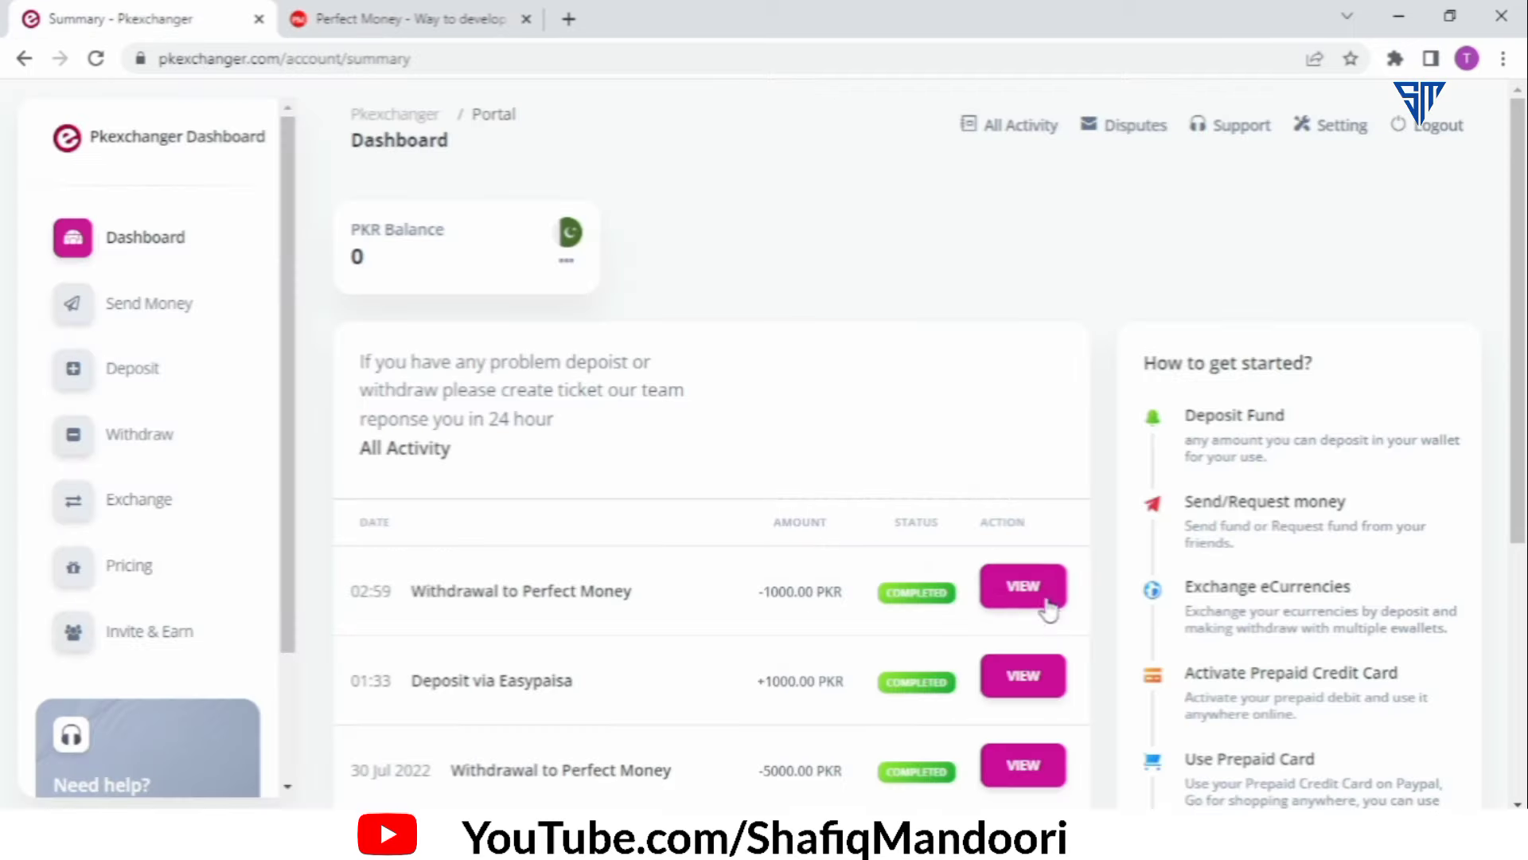
click(164, 238)
click(380, 24)
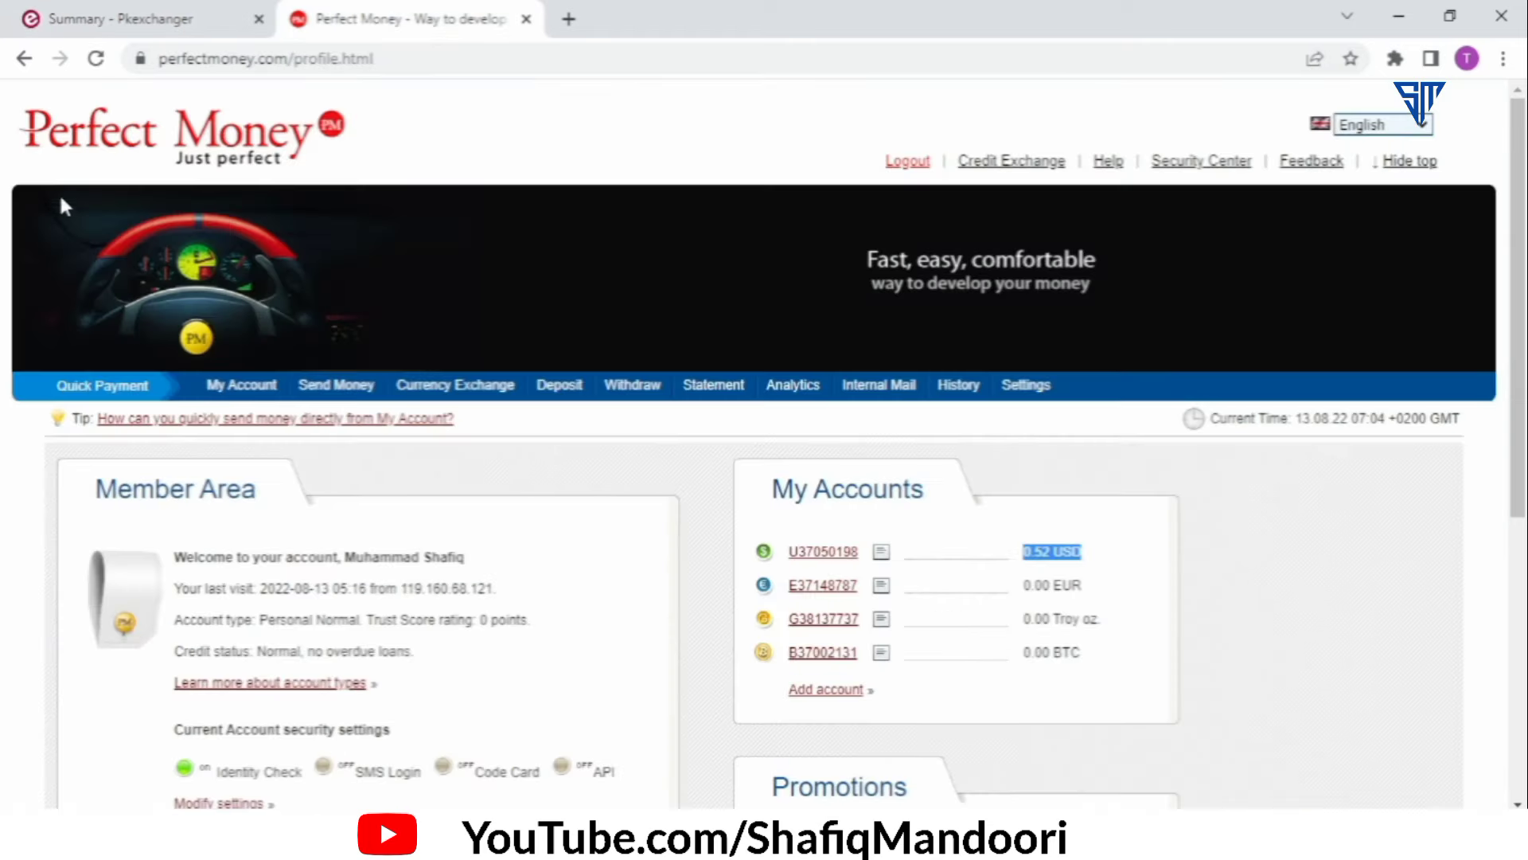
click(95, 58)
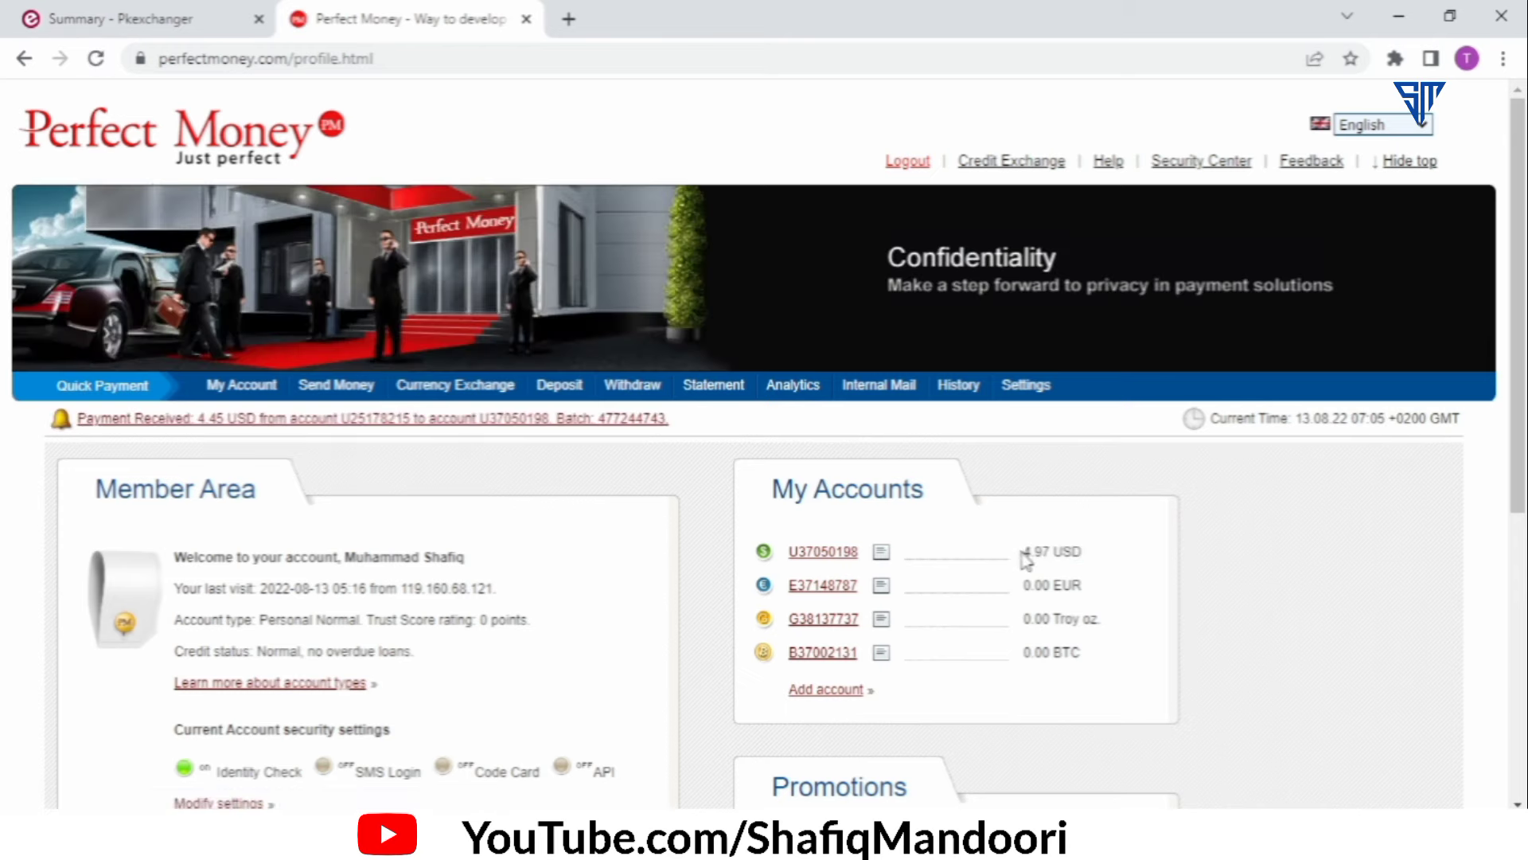
drag(1023, 553, 1083, 554)
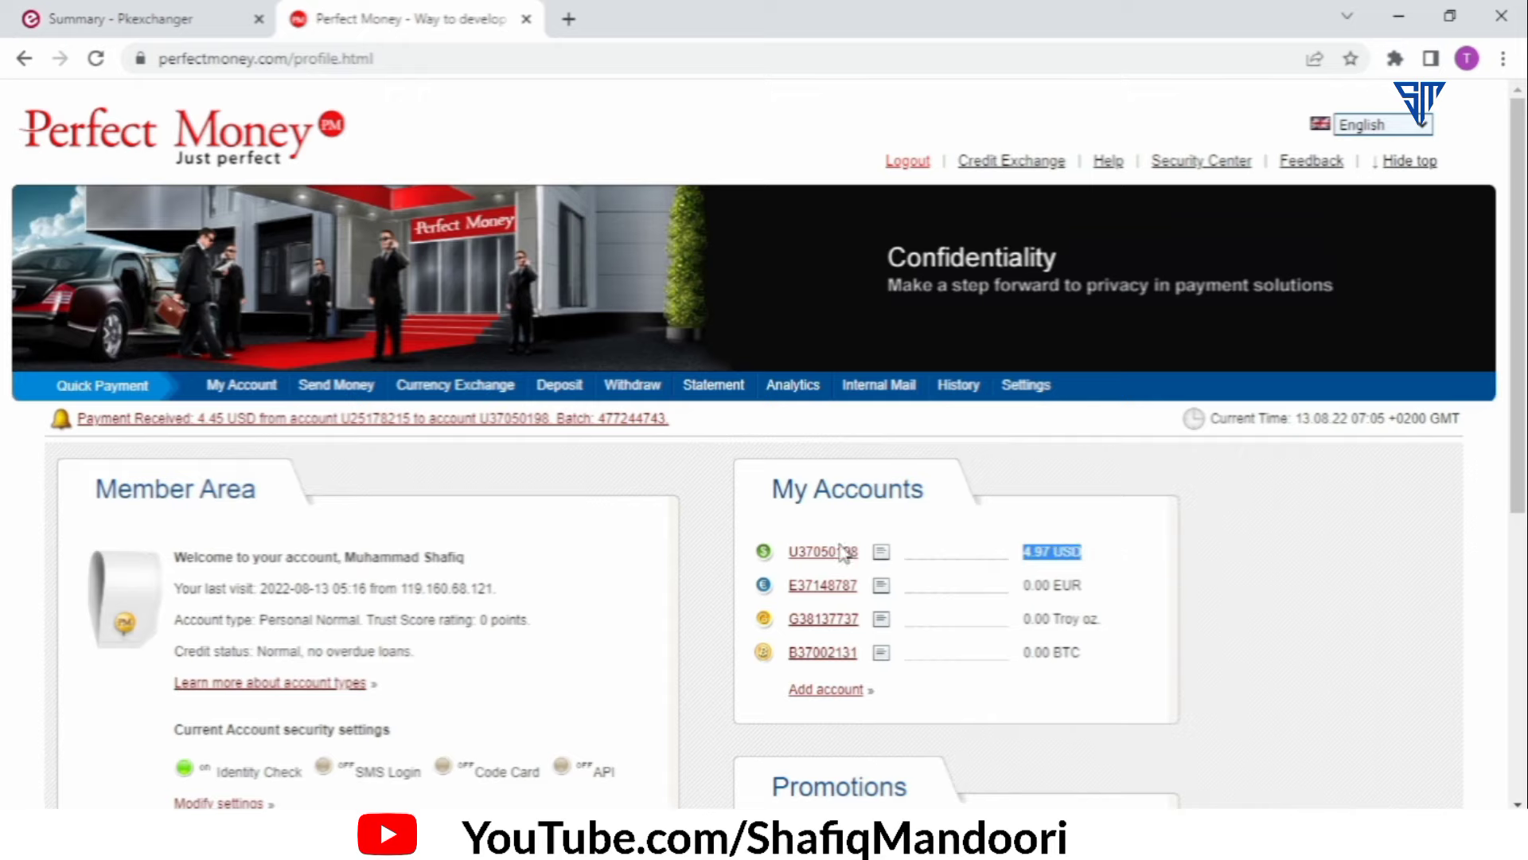
Step: Open the statement of the Perfect Money USD account and examine its balance and latest transactions
click(808, 559)
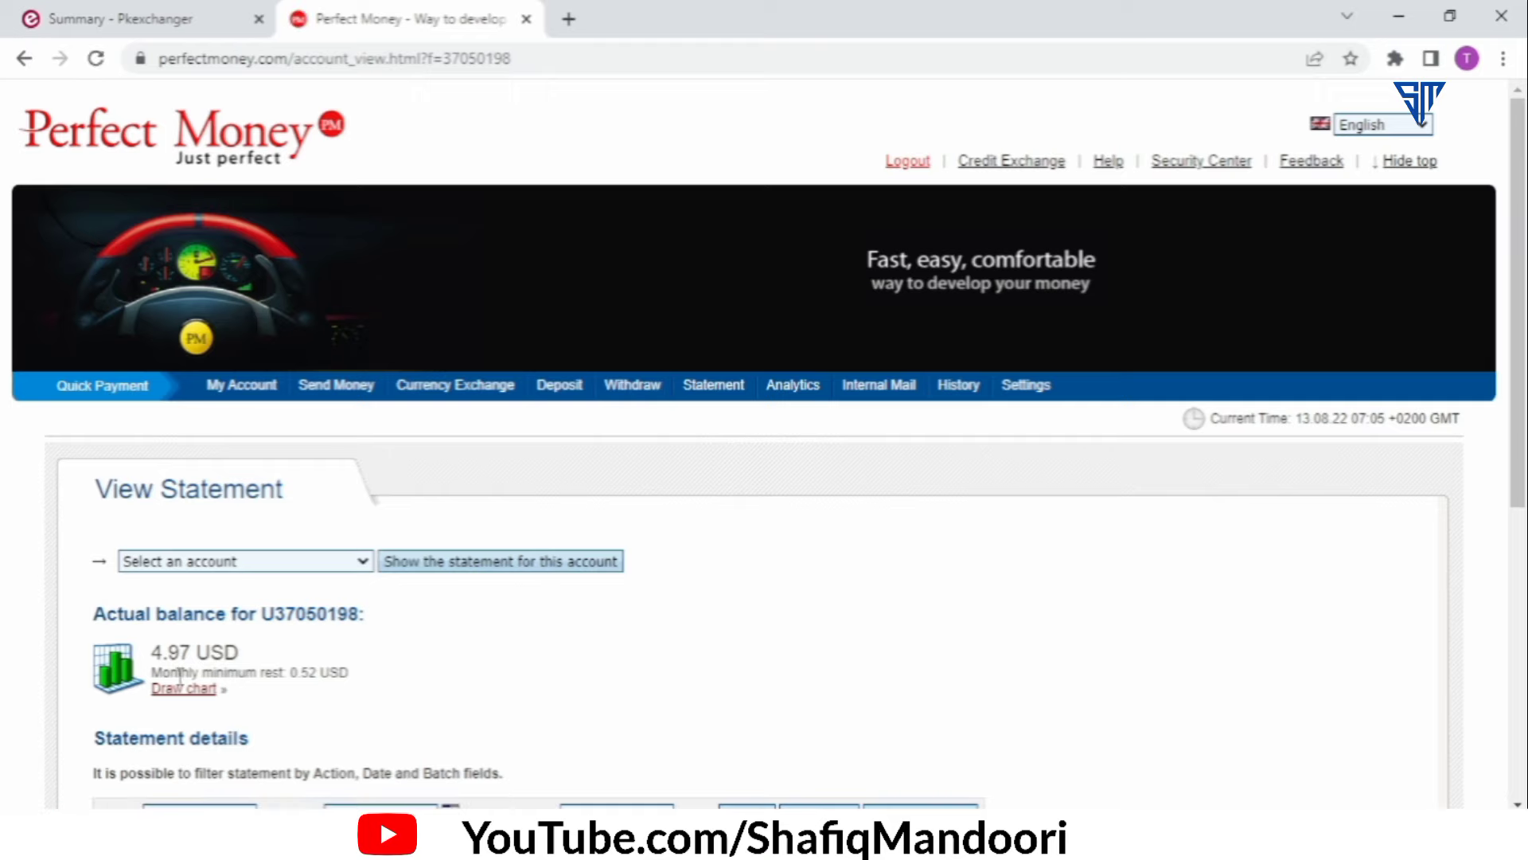
scroll(180, 675, down, 1)
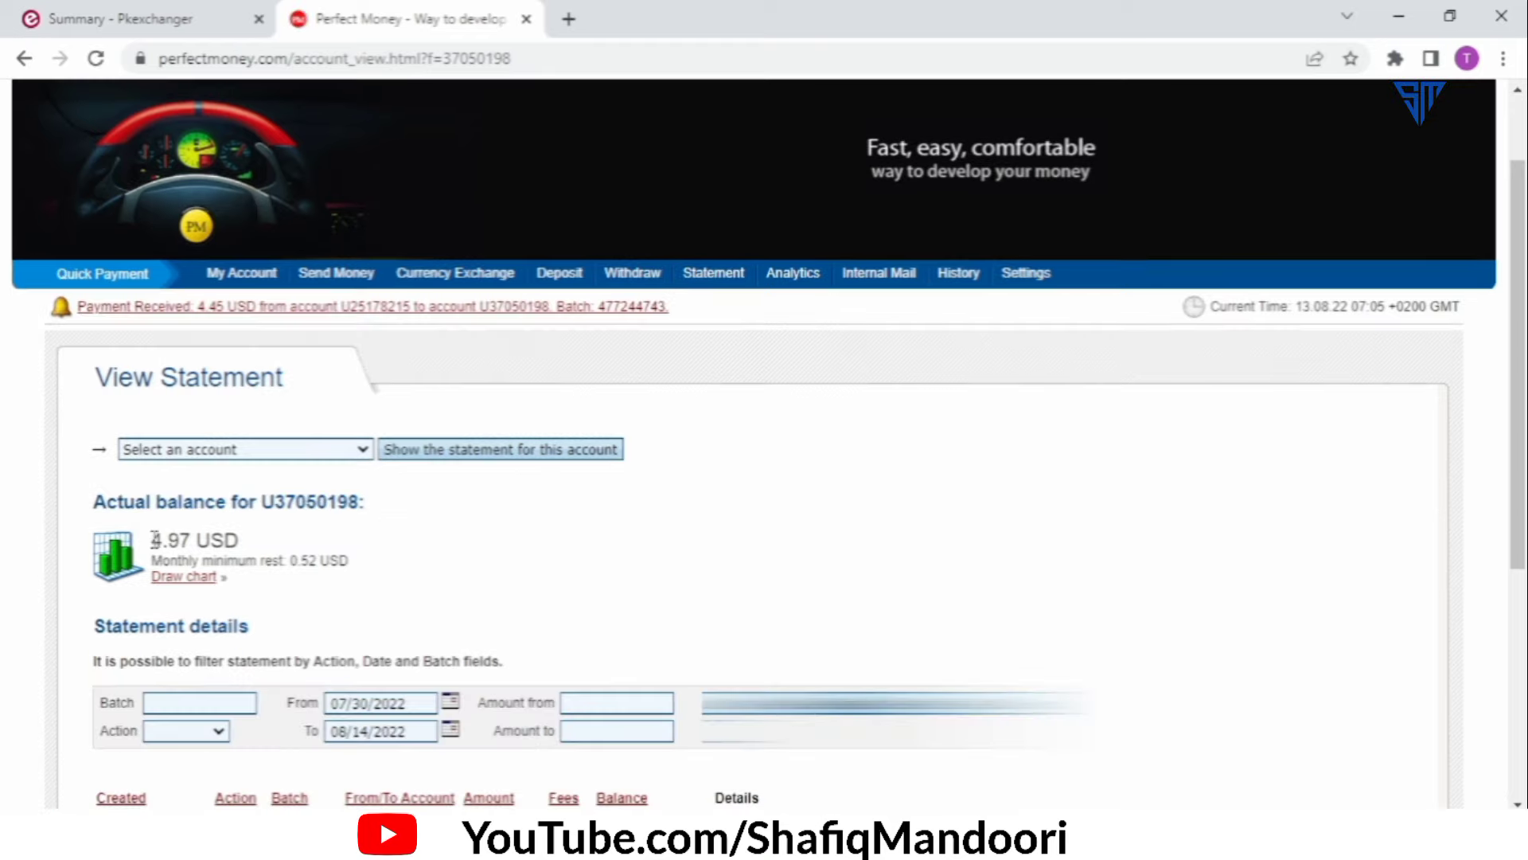
scroll(157, 540, down, 4)
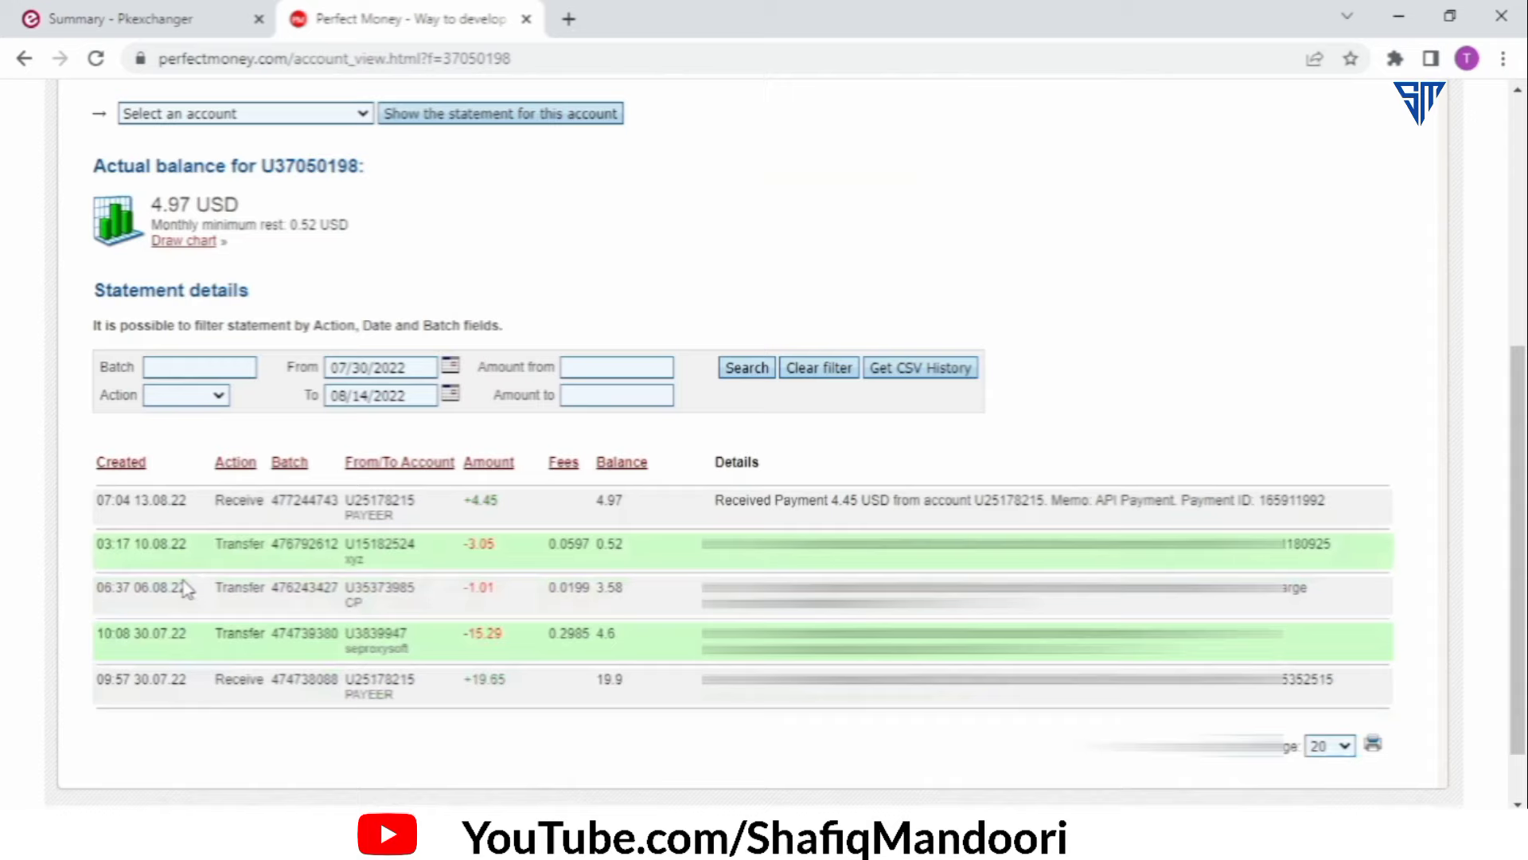